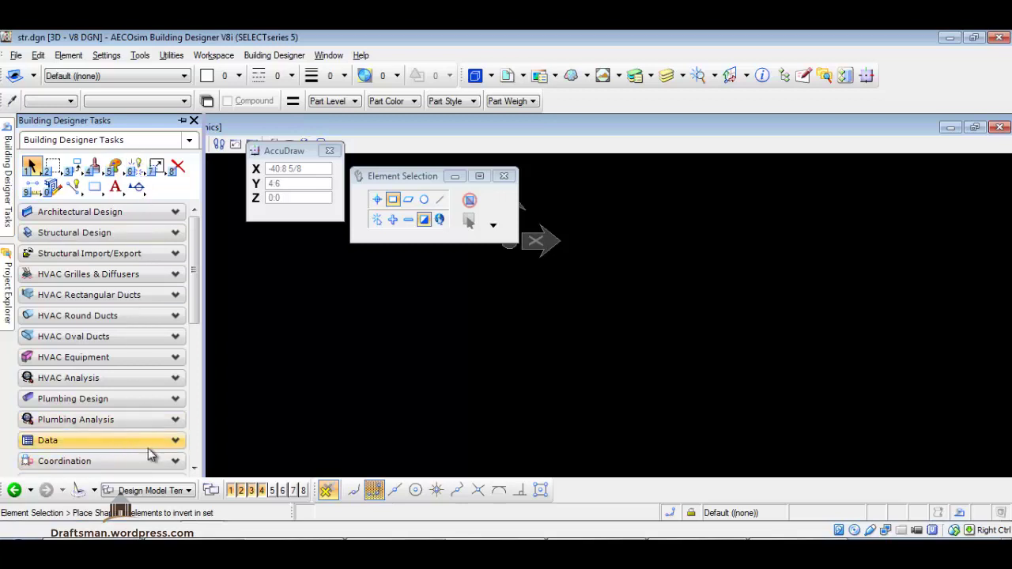
Return the task panel to Building Designer Tasks with the Drafting tool set showing.
click(195, 431)
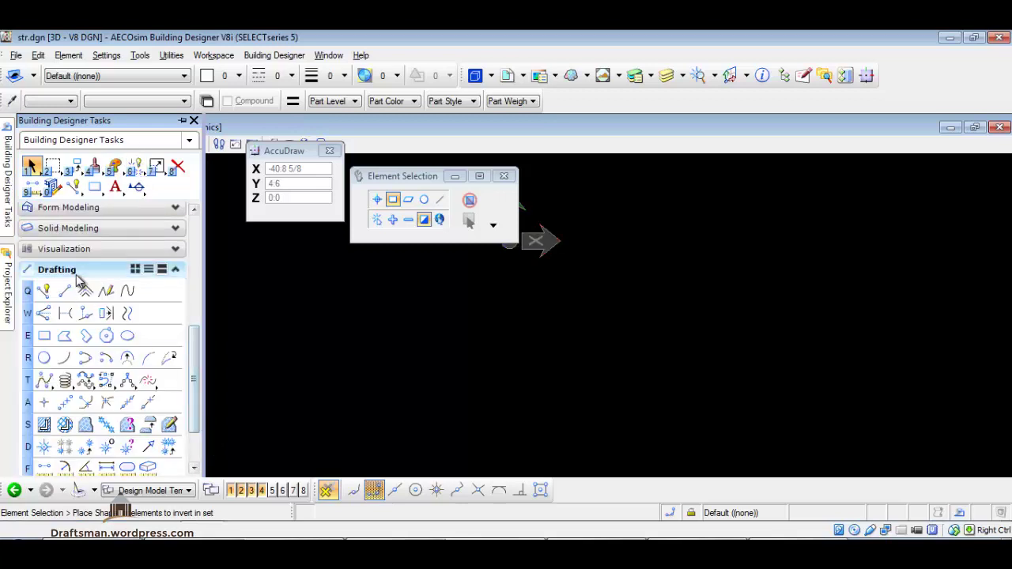
click(191, 140)
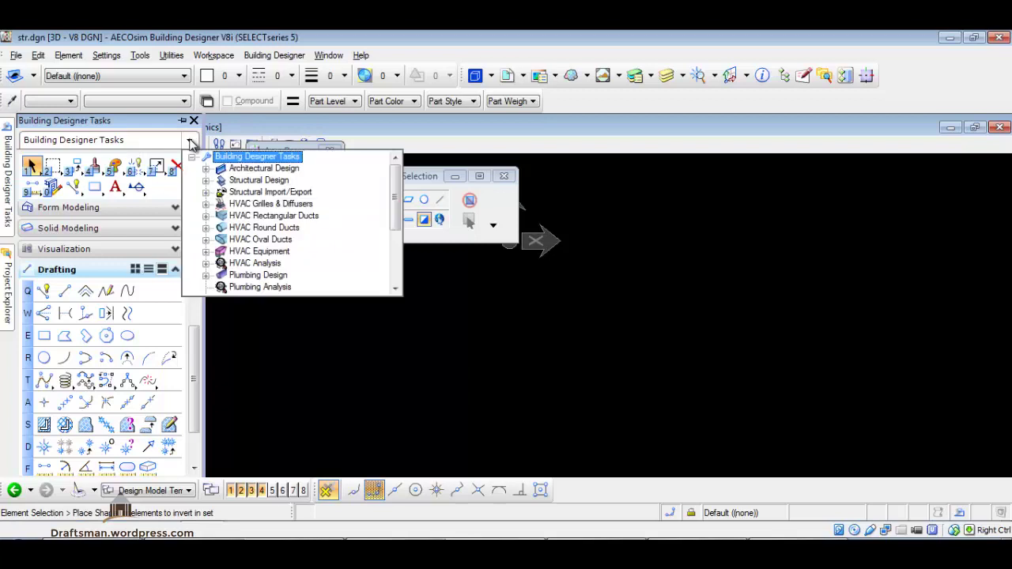
click(240, 169)
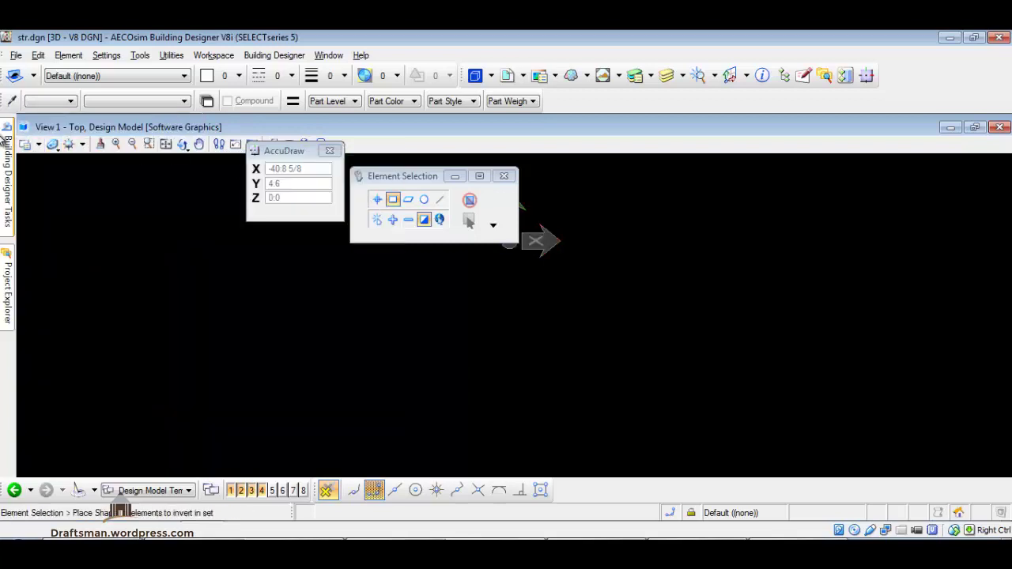
click(123, 214)
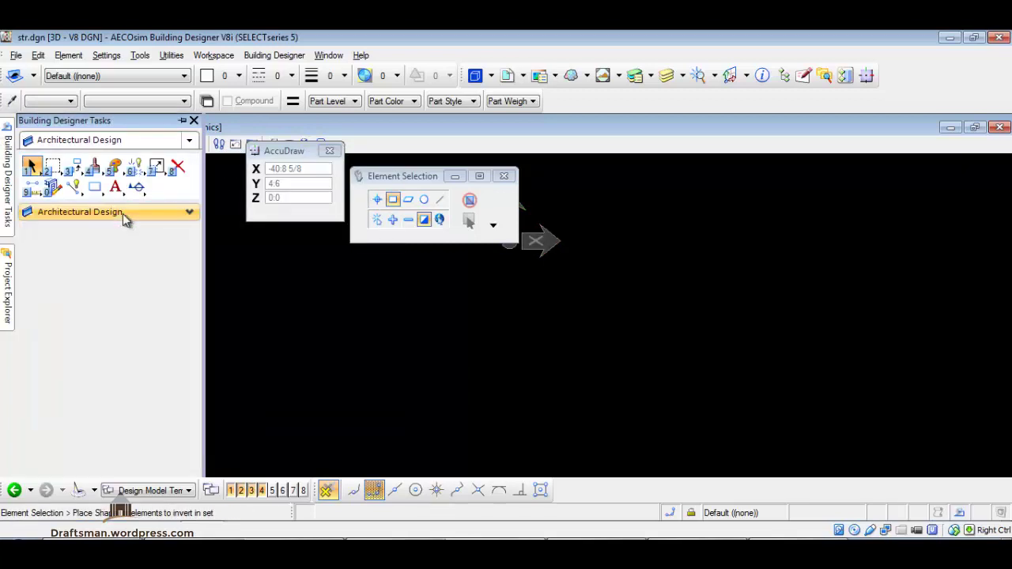
click(190, 143)
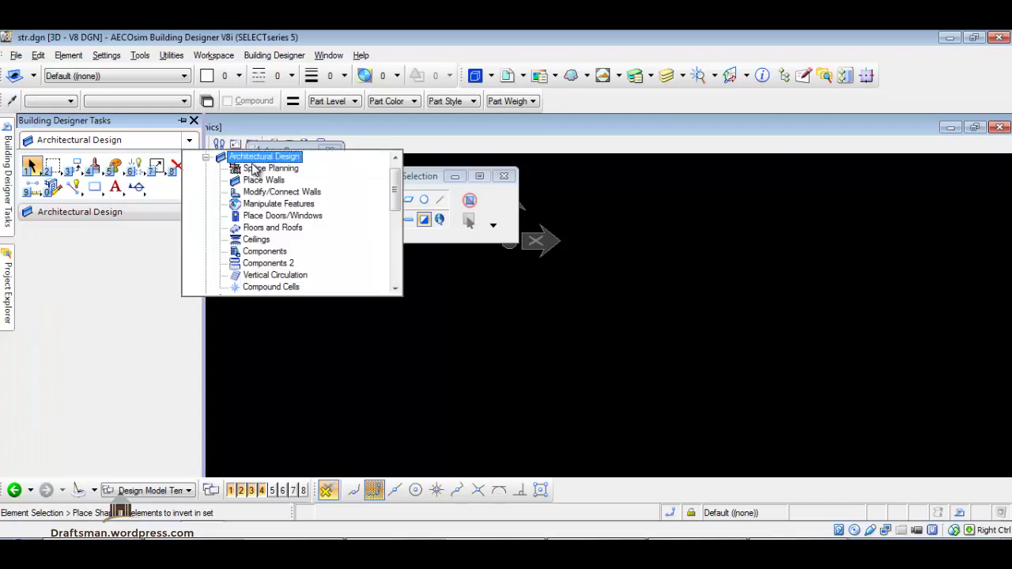
scroll(255, 169, down, 1)
scroll(398, 172, up, 1)
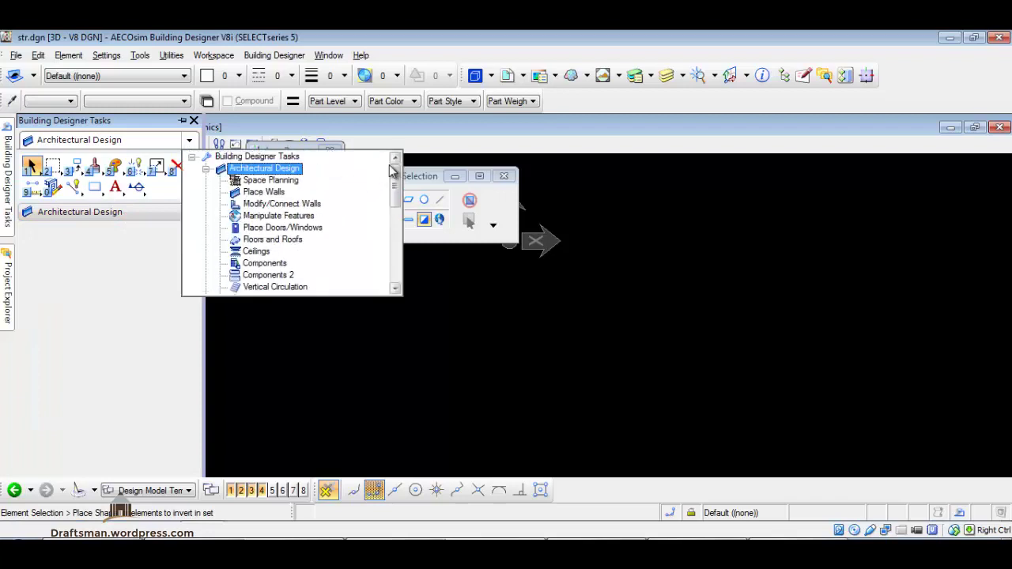
click(263, 157)
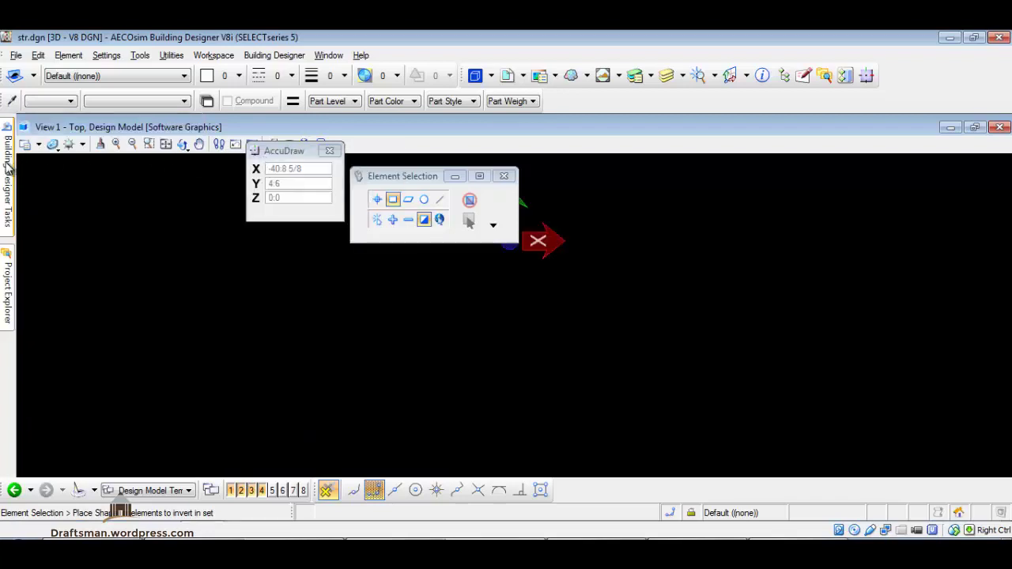
click(197, 434)
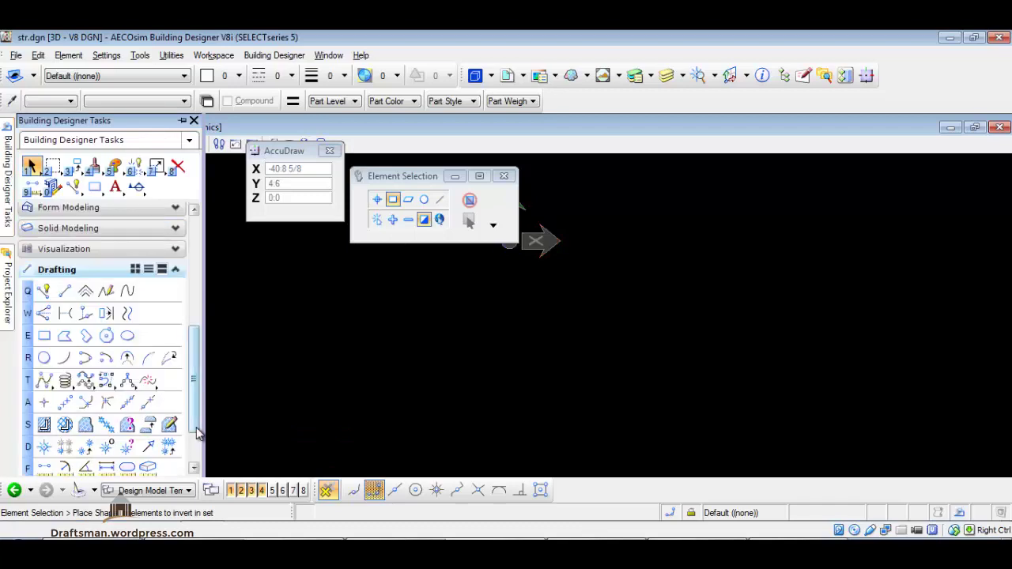
mouse_move(7, 170)
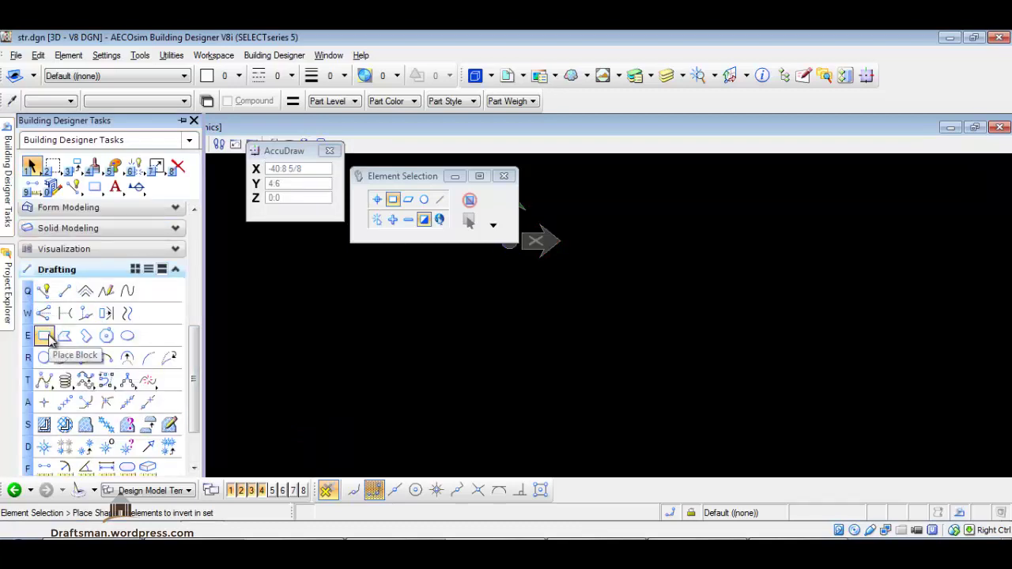
Draw a rectangular block with Place Block in the top view.
click(49, 338)
click(277, 267)
click(490, 411)
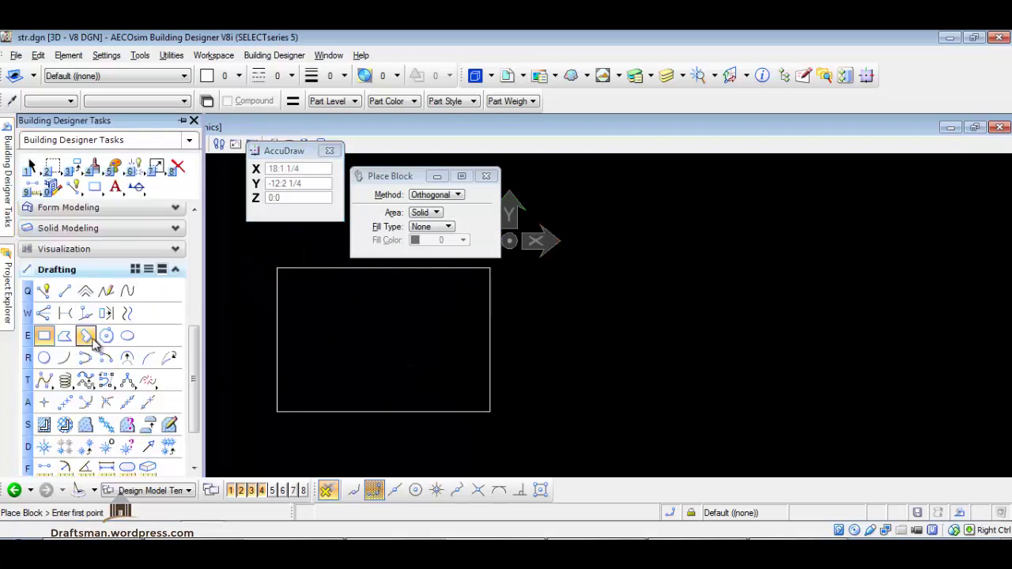
Draw two overlapping circles to the right of the block.
click(44, 358)
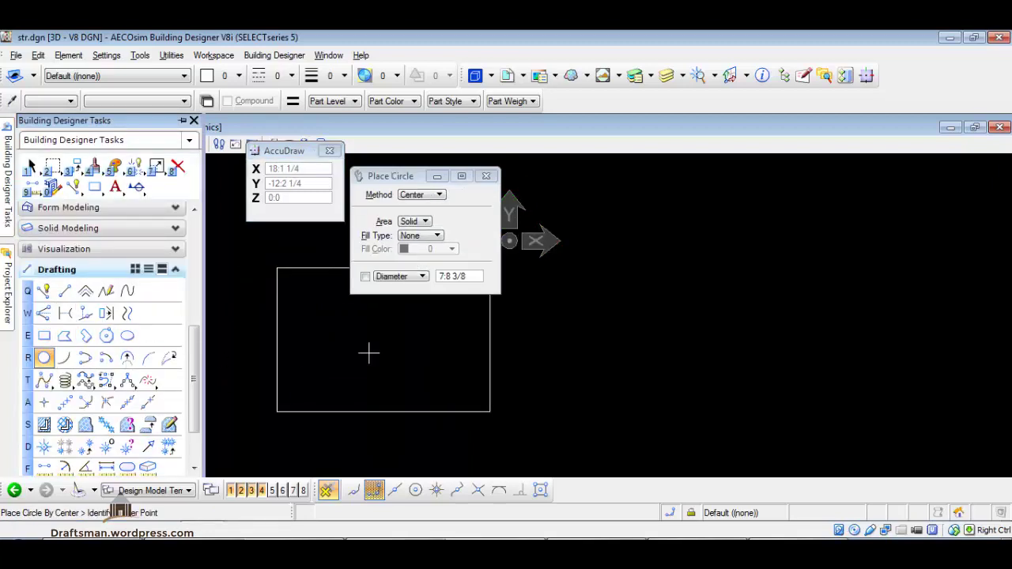
click(606, 332)
click(686, 367)
click(746, 289)
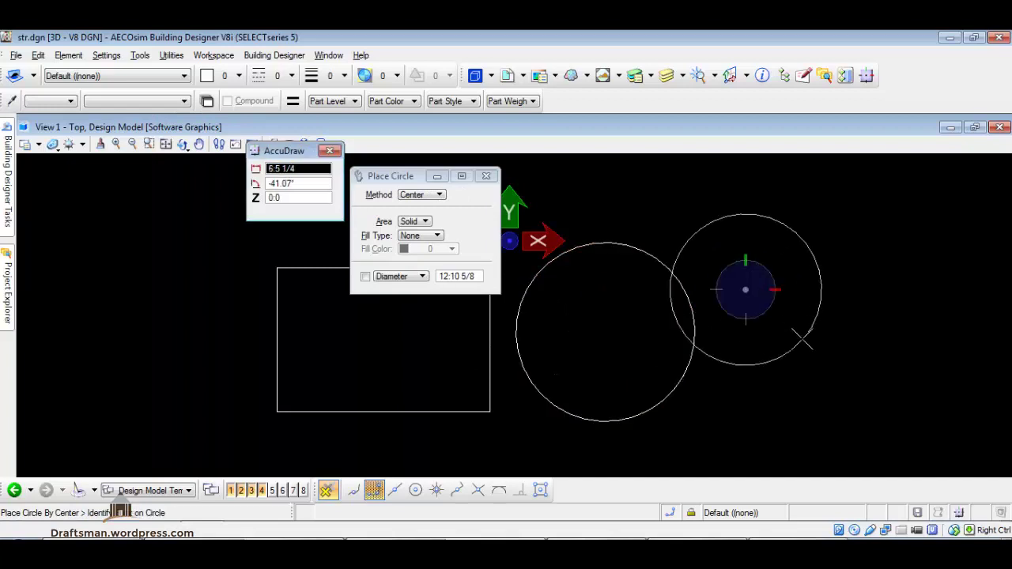
click(803, 338)
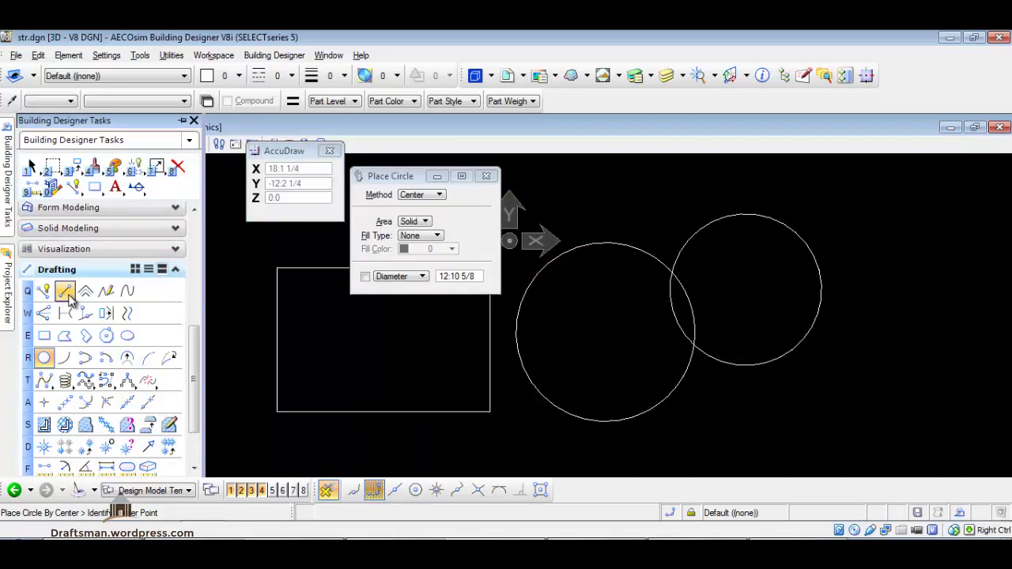
click(65, 291)
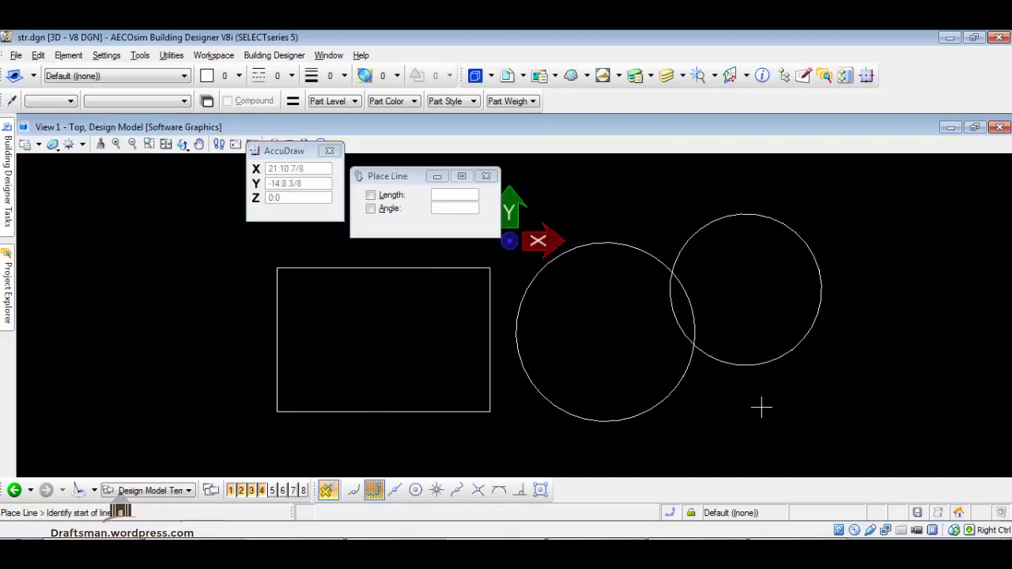
Draw a ^-shaped two-segment line left of the block, locking AccuDraw's angle at 53°.
click(142, 314)
text(2:4)
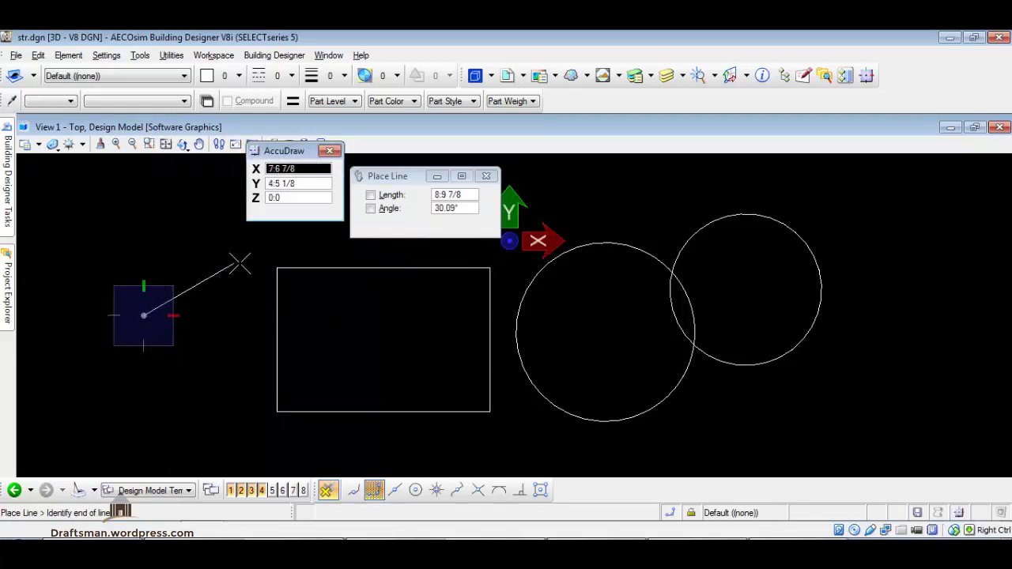
click(255, 169)
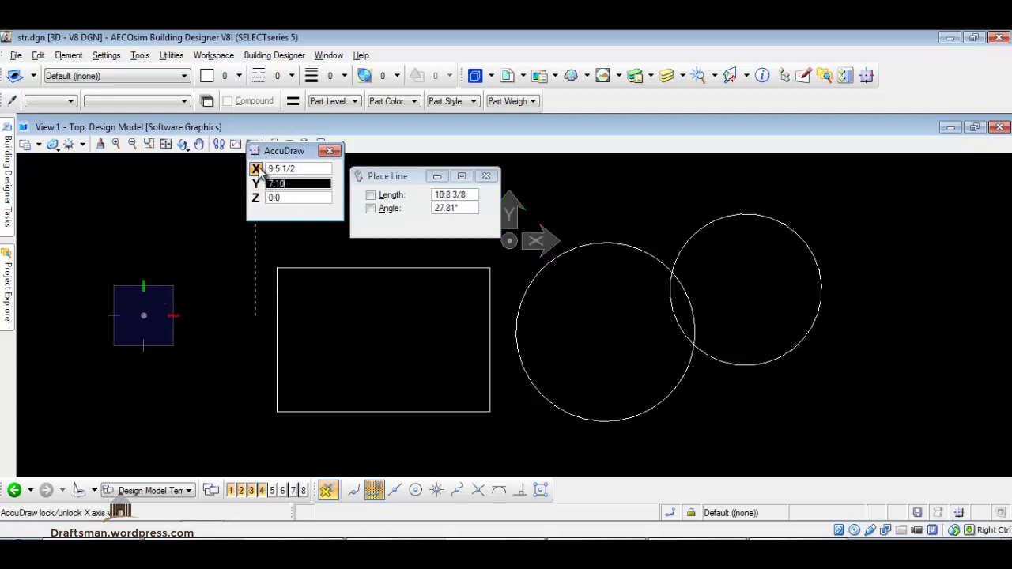
key(space)
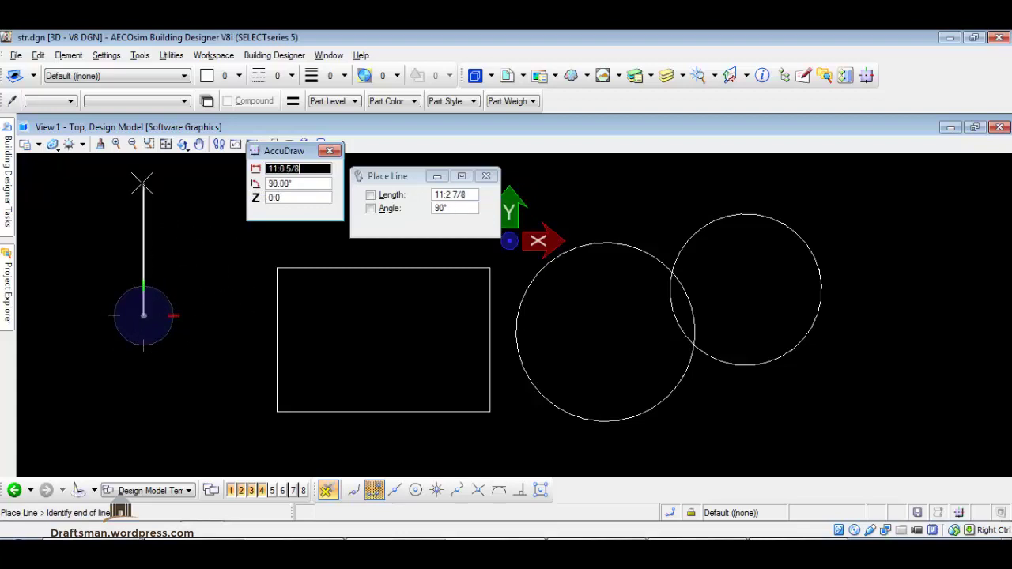
click(257, 185)
click(204, 235)
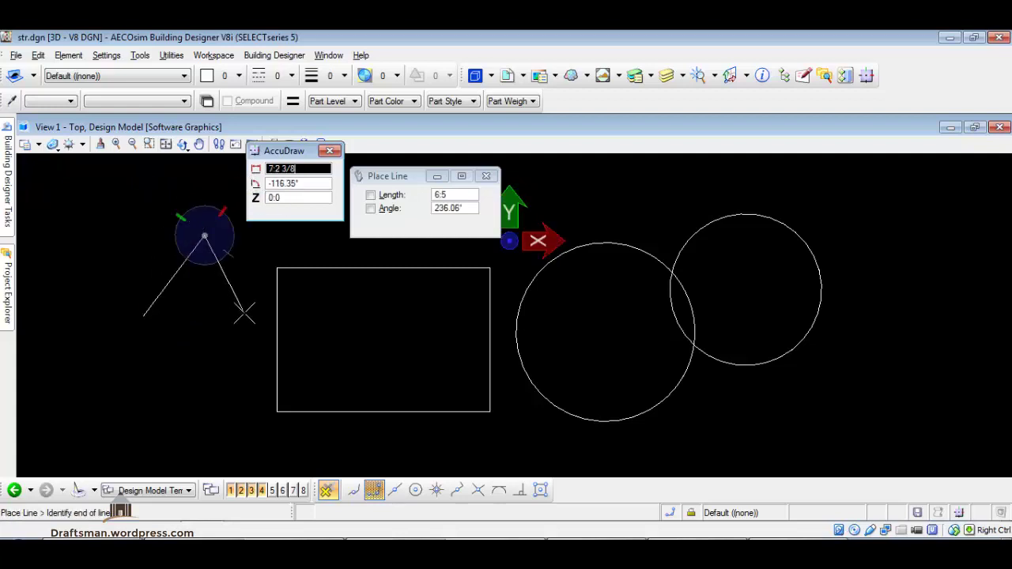
click(244, 313)
right_click(230, 402)
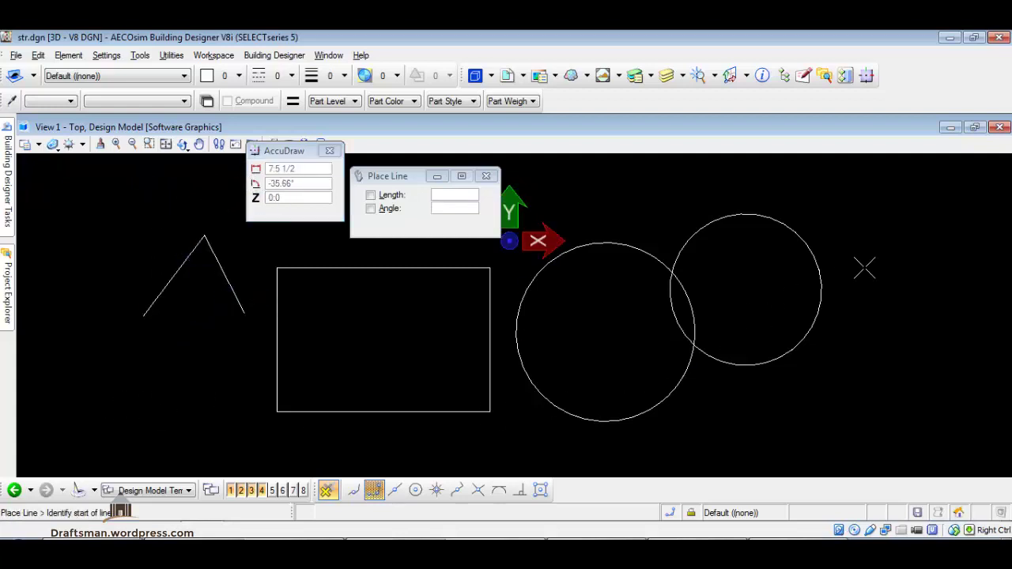
Draw a bent two-segment line on the right side of the drawing.
click(866, 269)
click(904, 390)
click(782, 452)
right_click(507, 427)
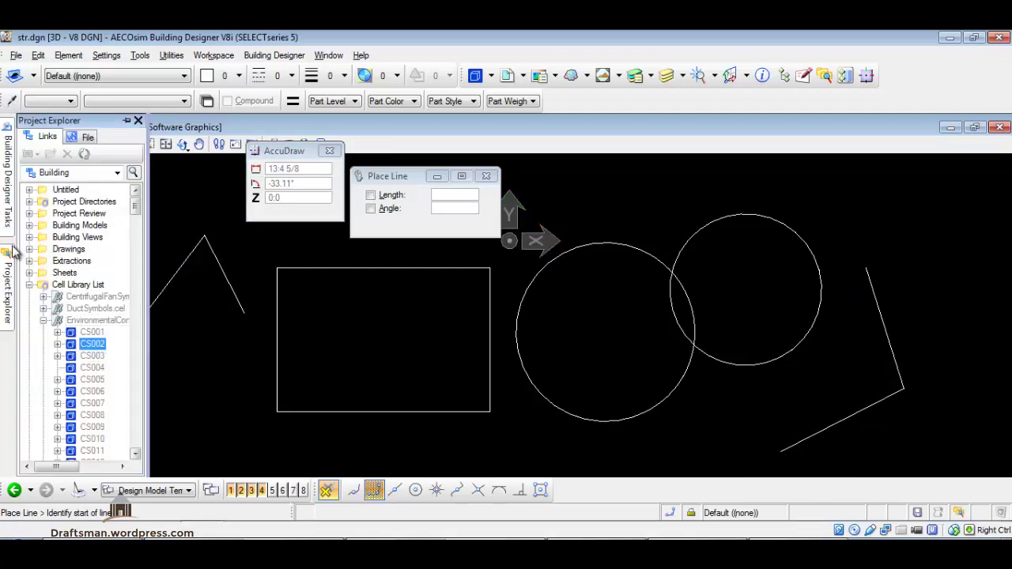
mouse_move(8, 173)
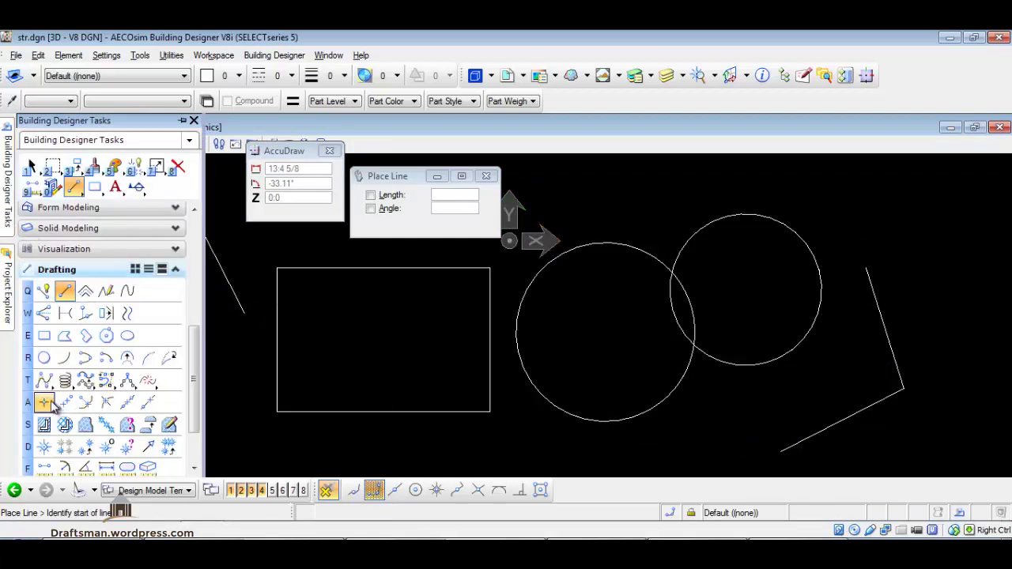
Draw two Start-Center arcs, one above the circles and one at the right.
click(64, 358)
click(657, 201)
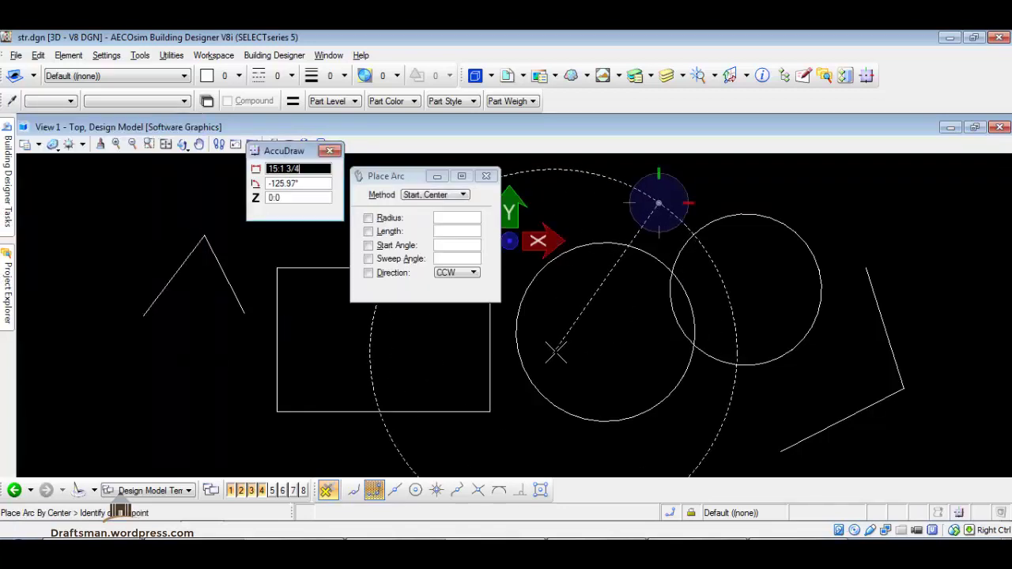
click(583, 343)
click(548, 198)
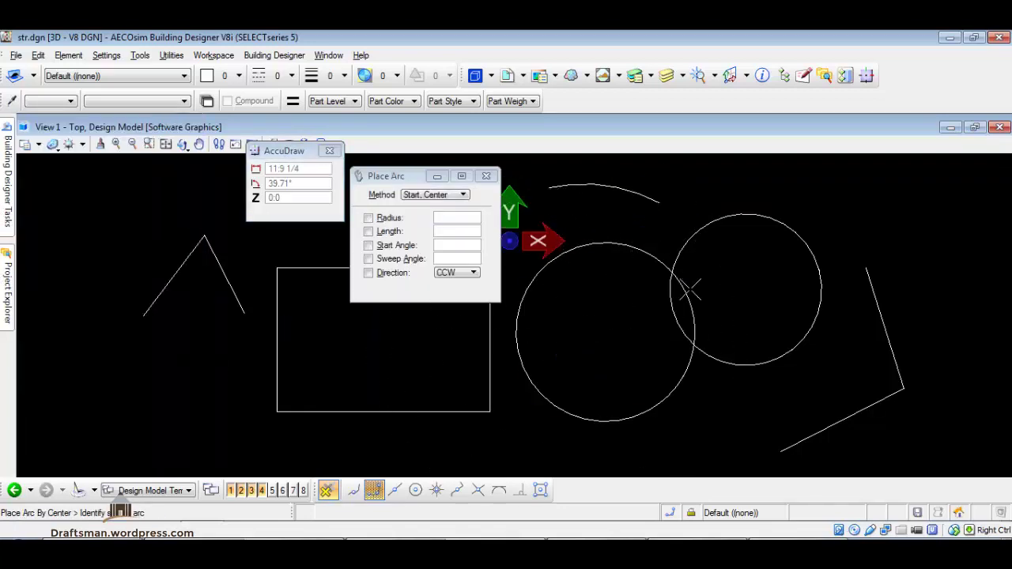
click(917, 223)
click(870, 298)
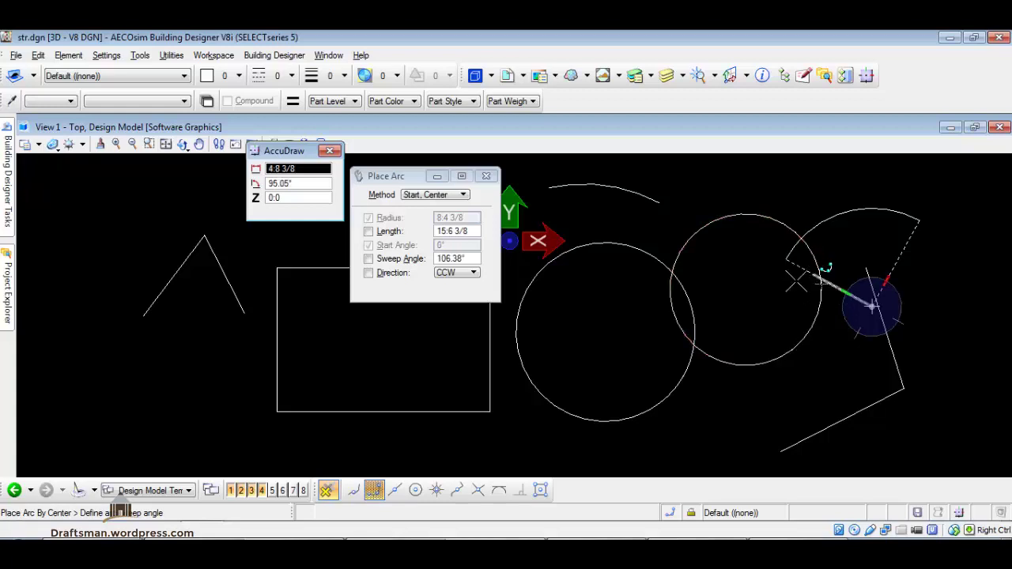
click(776, 287)
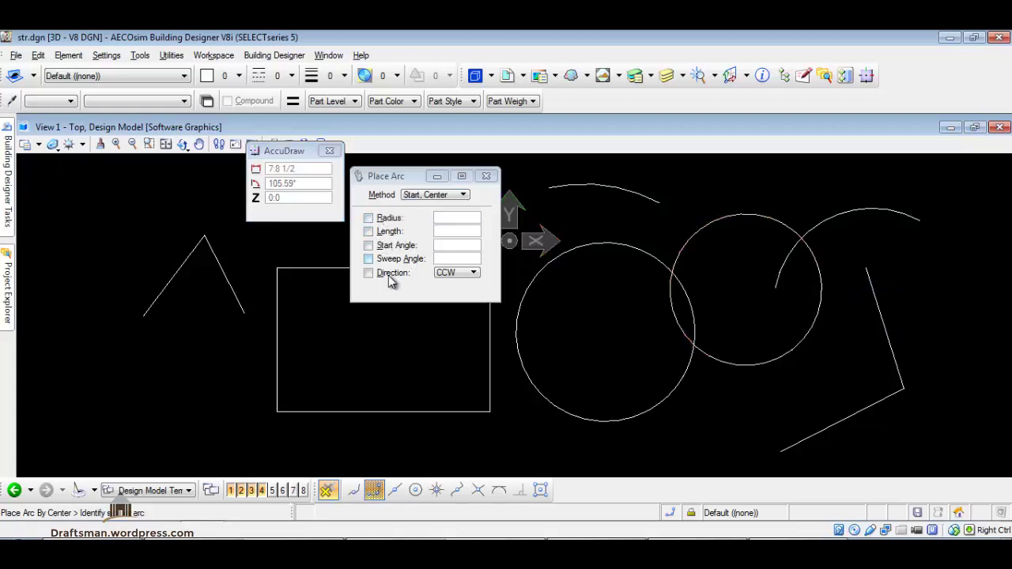
Add a third arc inside the block and close the arc settings.
click(335, 354)
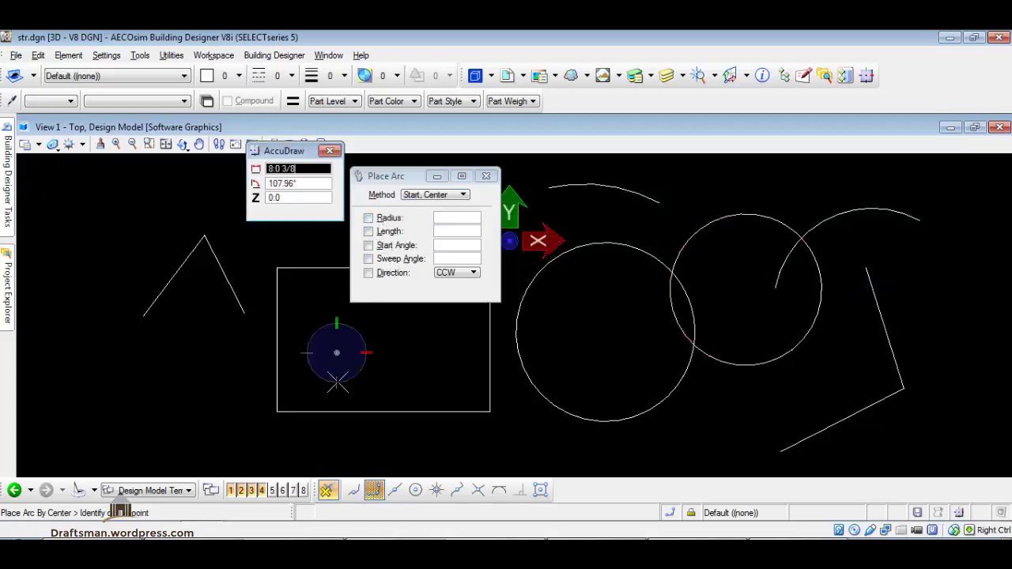
click(386, 371)
click(458, 349)
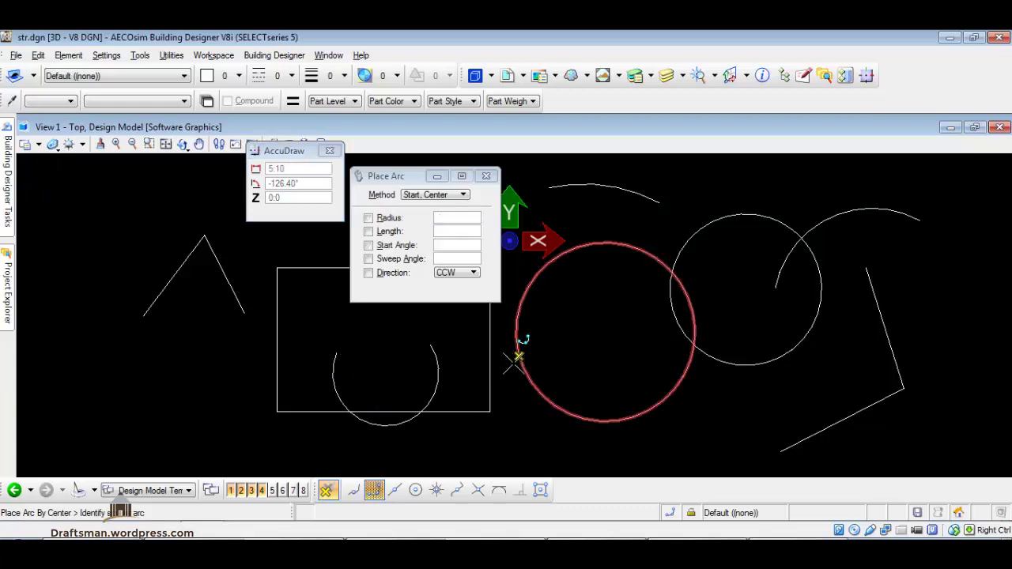
scroll(510, 356, down, 2)
middle_drag(429, 295, 480, 294)
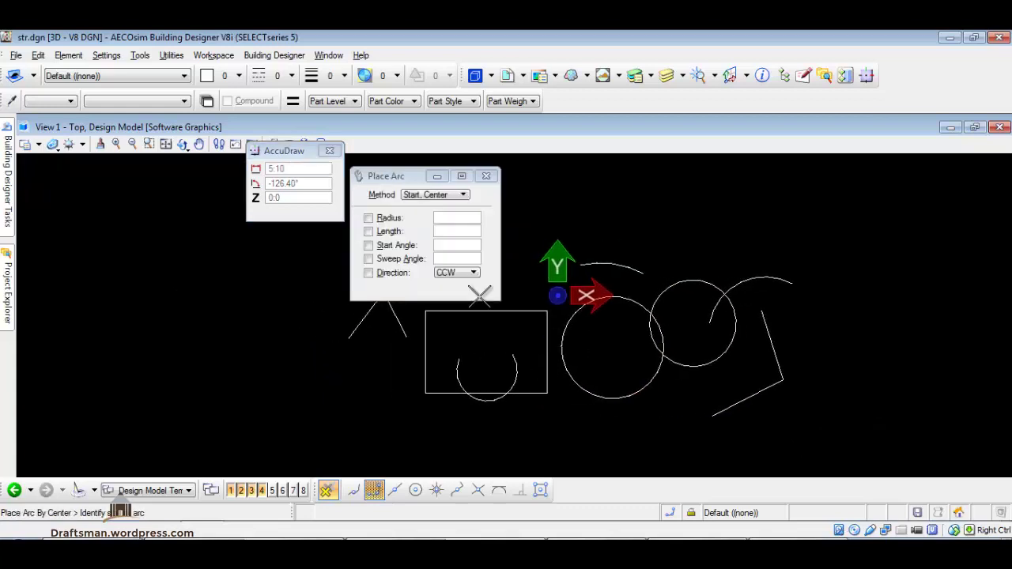
click(487, 175)
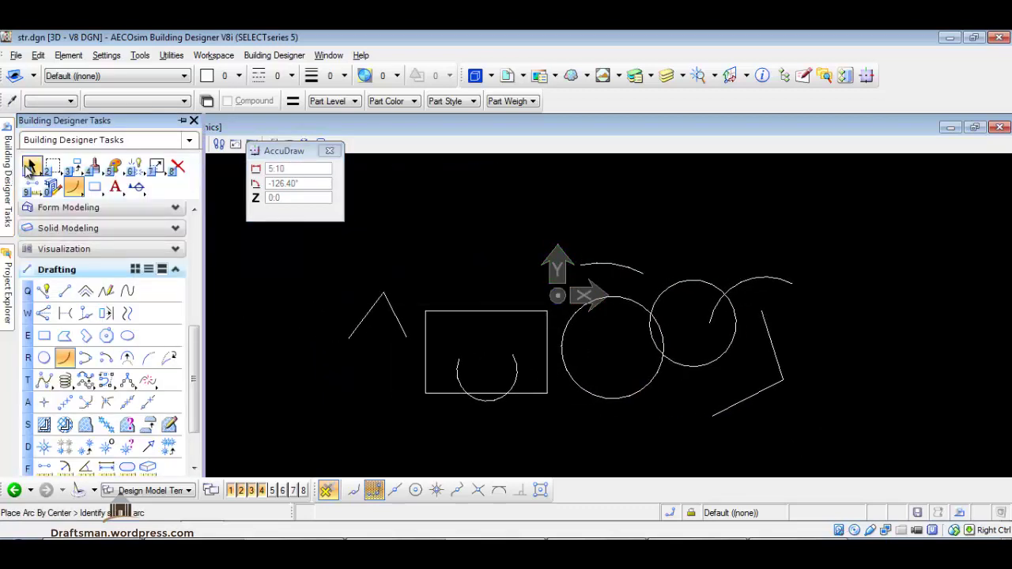
Select the right stroke of the peaked line with Element Selection.
click(30, 166)
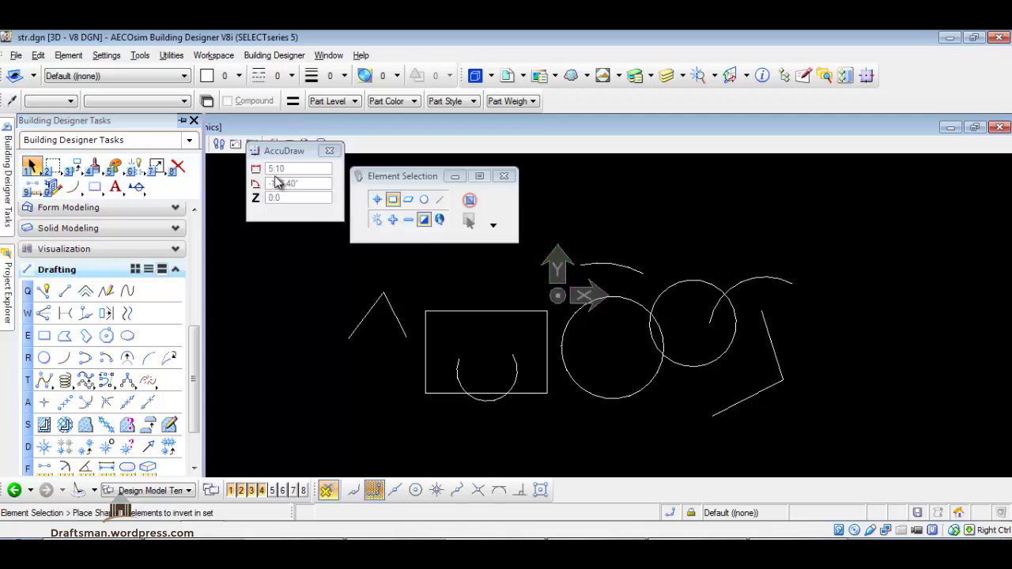
click(393, 314)
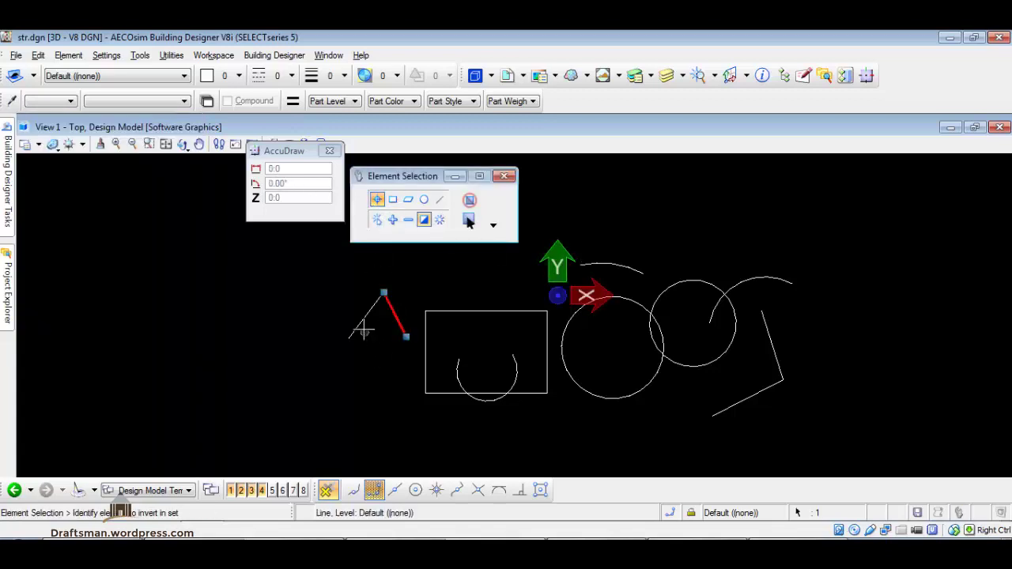
drag(416, 264, 301, 382)
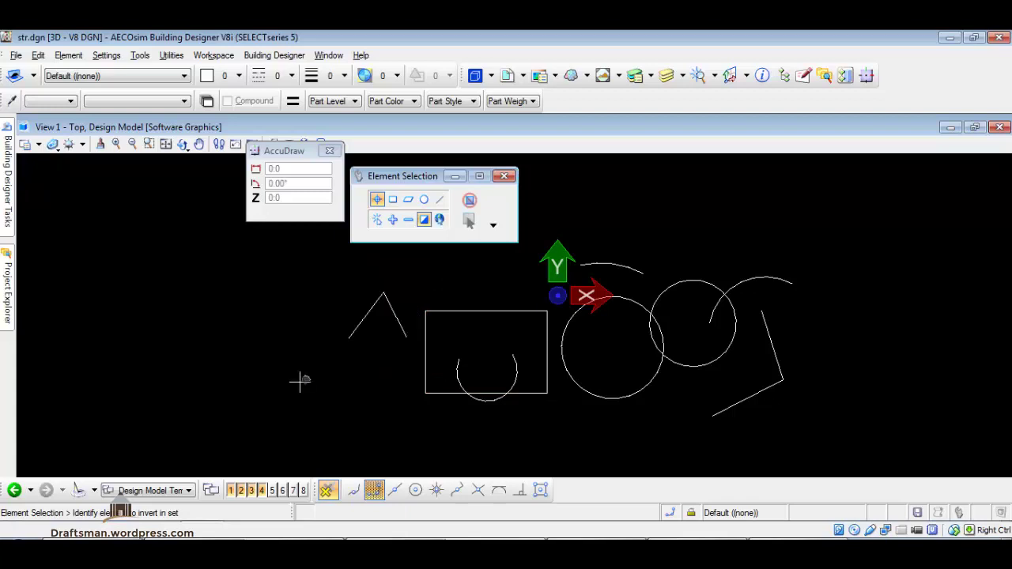
Box-select the ^ lines, rectangle and inner arc with the Block method.
click(376, 220)
click(394, 199)
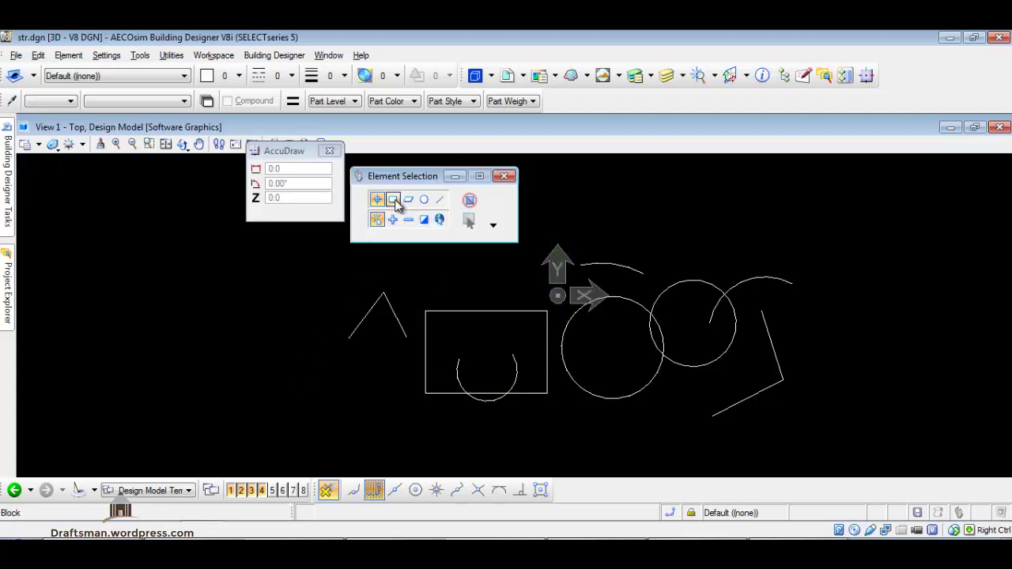
drag(476, 265, 284, 435)
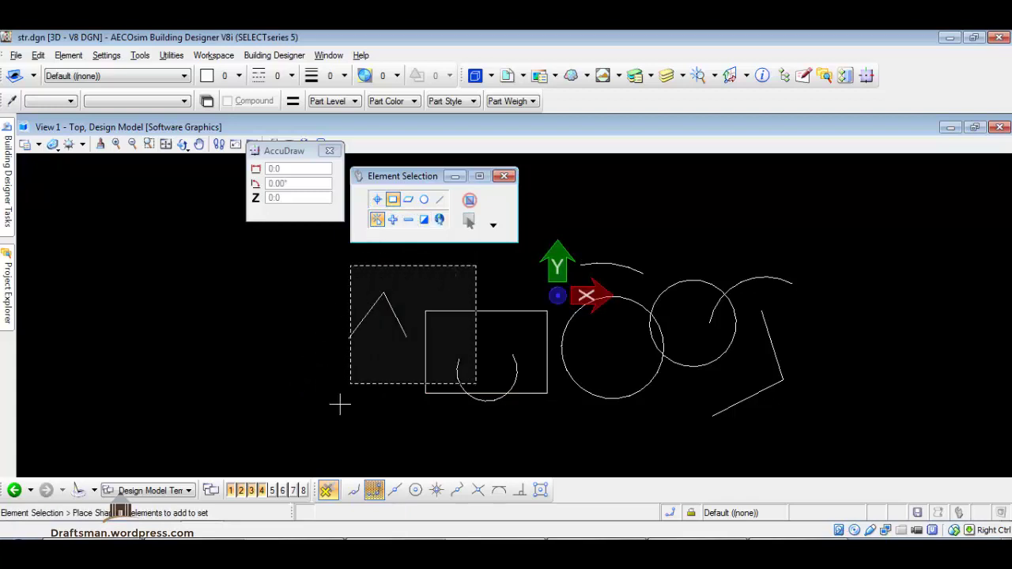
Select both circles and the arc by drawing a Shape polygon around them.
click(408, 199)
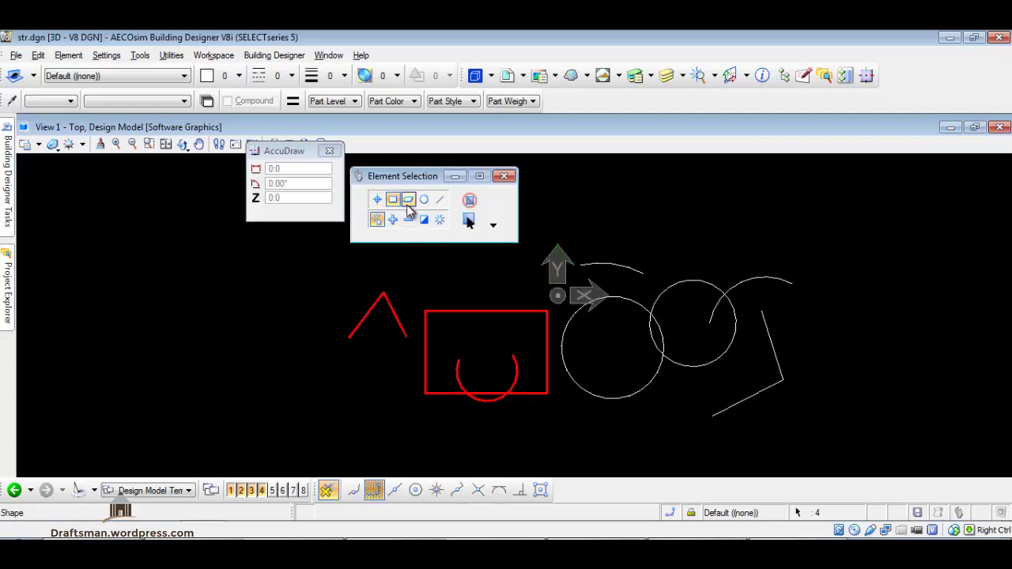
click(591, 208)
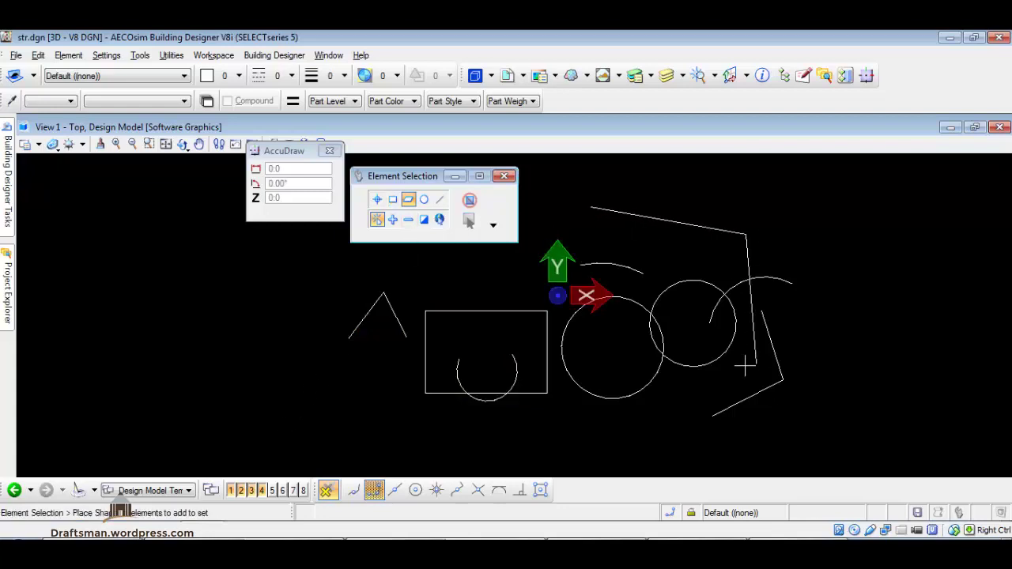
click(585, 414)
click(482, 297)
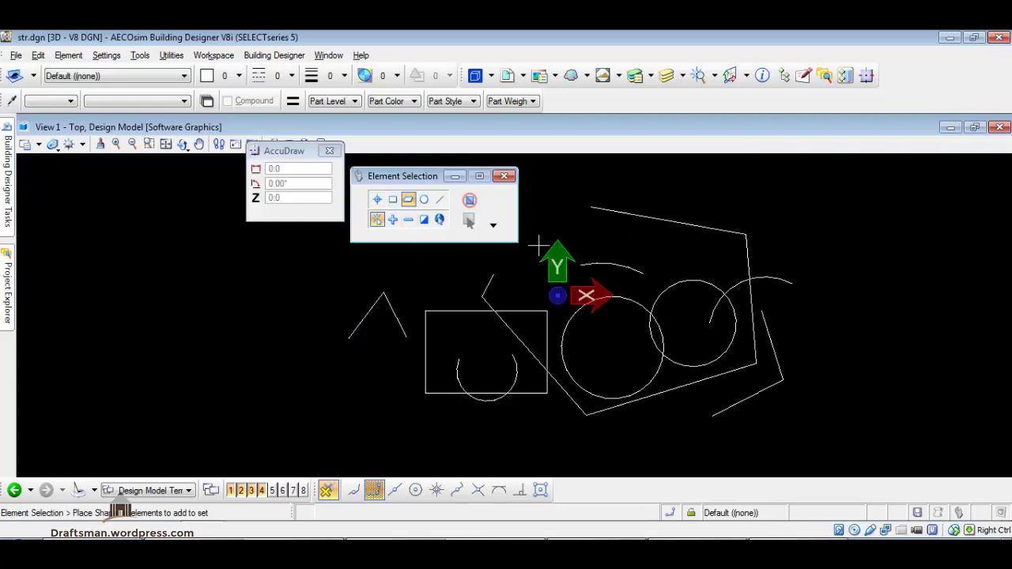
click(592, 204)
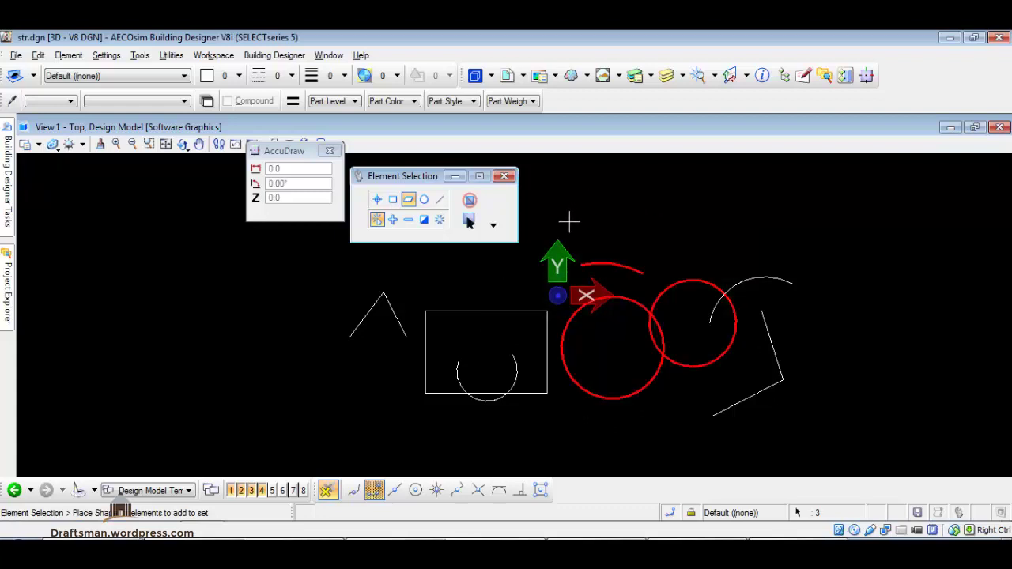
Select the rectangle and arc using the Circle selection method.
click(423, 199)
click(488, 343)
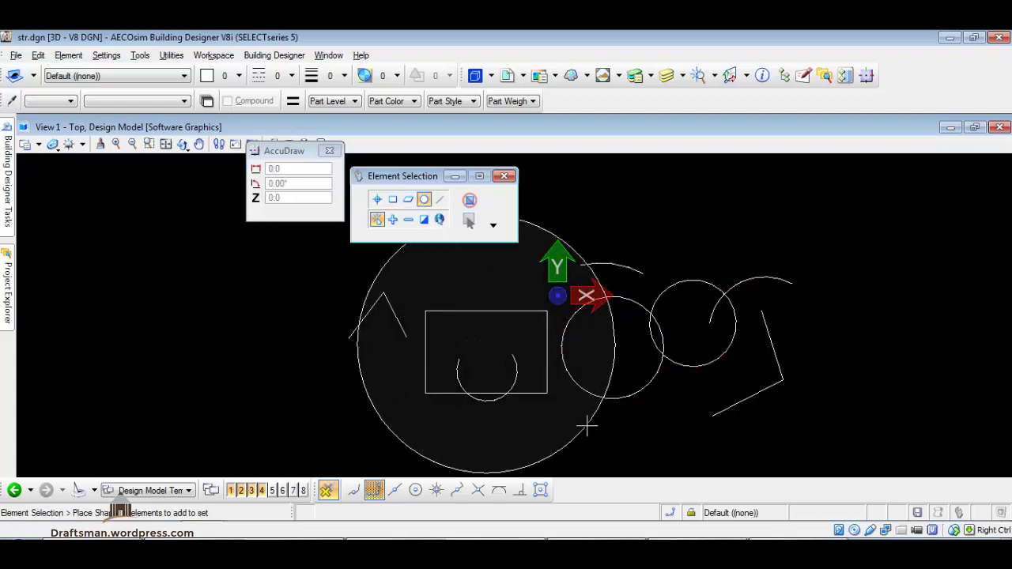
click(588, 425)
Select every element crossed by a Line drawn across the shapes.
click(439, 199)
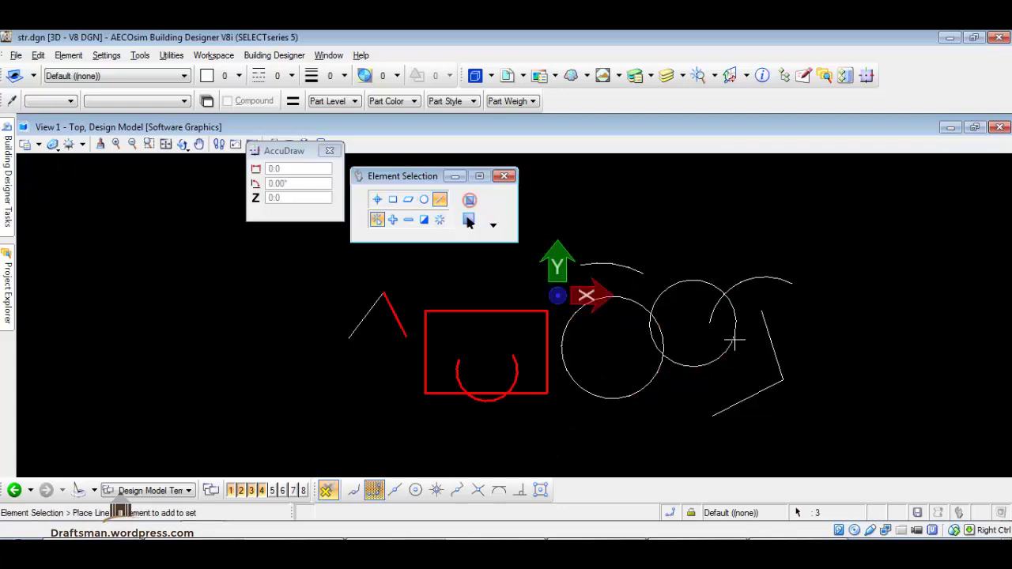
click(837, 338)
click(288, 380)
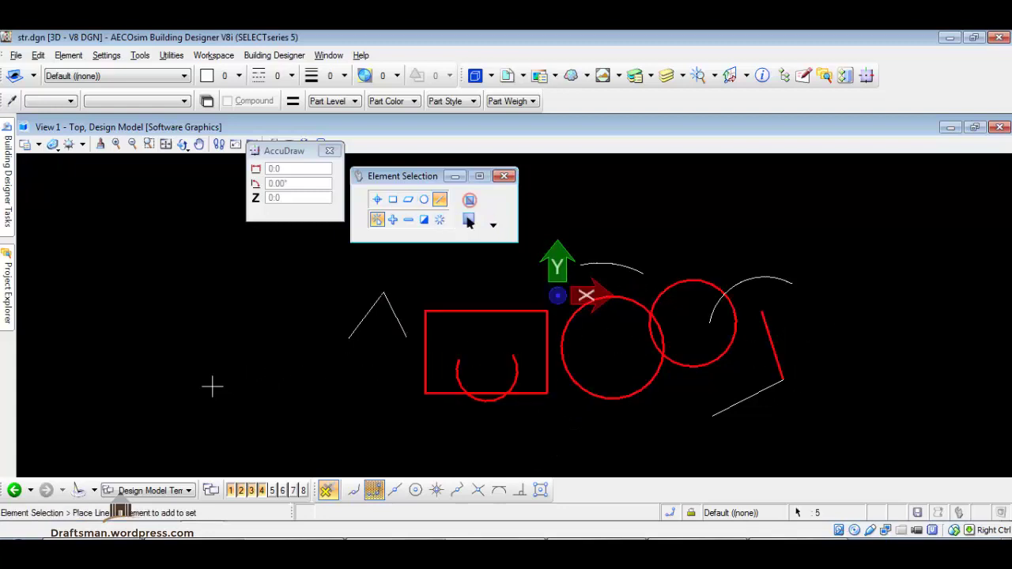
Select the ^ lines as a New set, then Add the rectangle and arc.
click(378, 223)
click(403, 285)
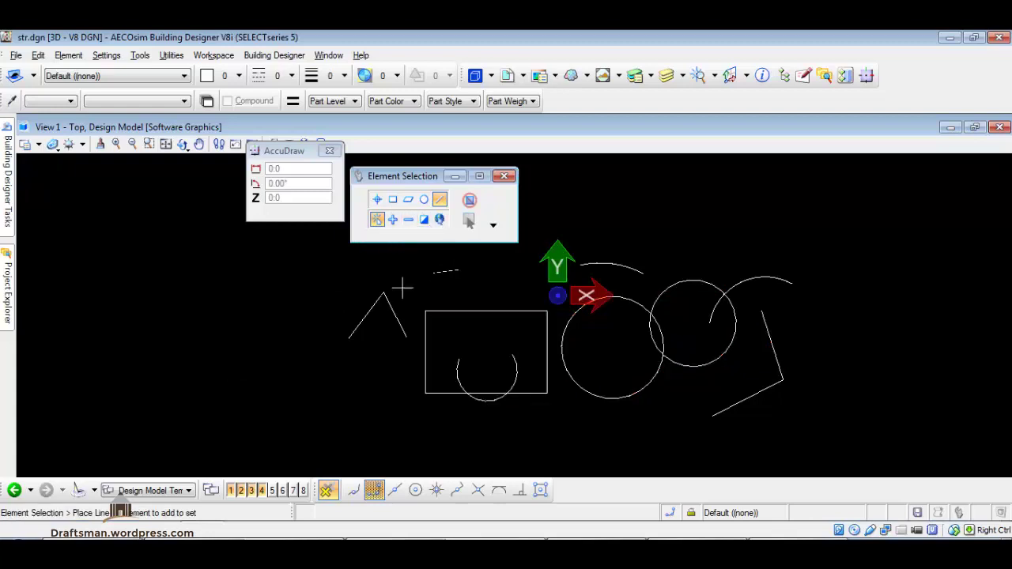
click(299, 348)
click(393, 220)
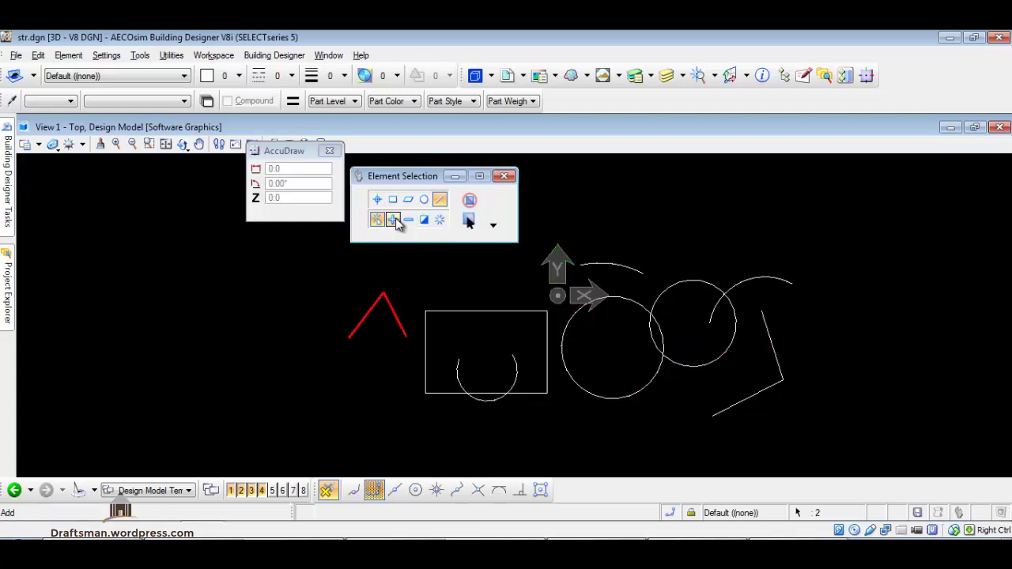
drag(492, 280, 433, 463)
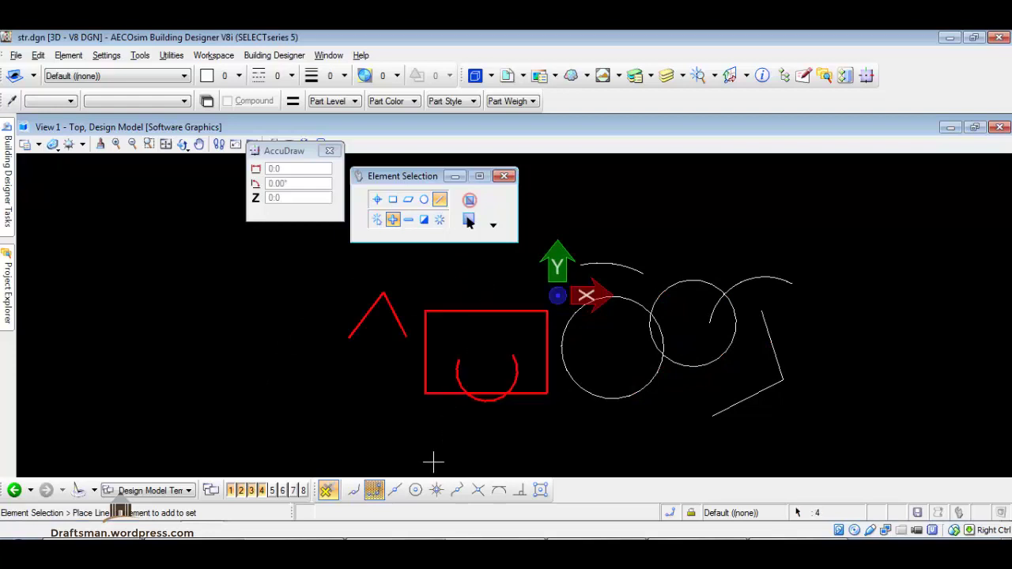
Invert the ^ legs and a circle in the selection, then Clear it entirely.
click(408, 220)
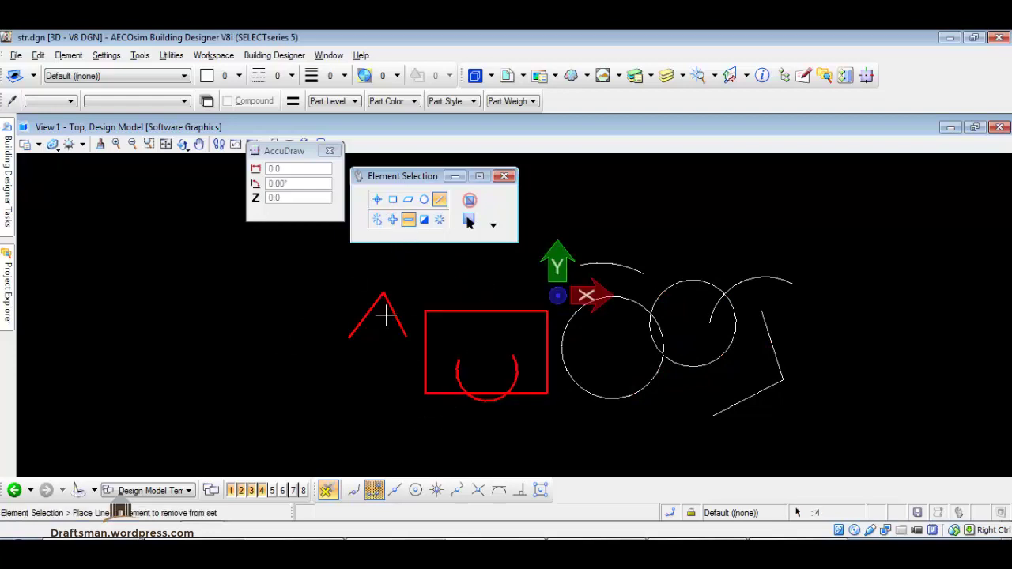
click(426, 221)
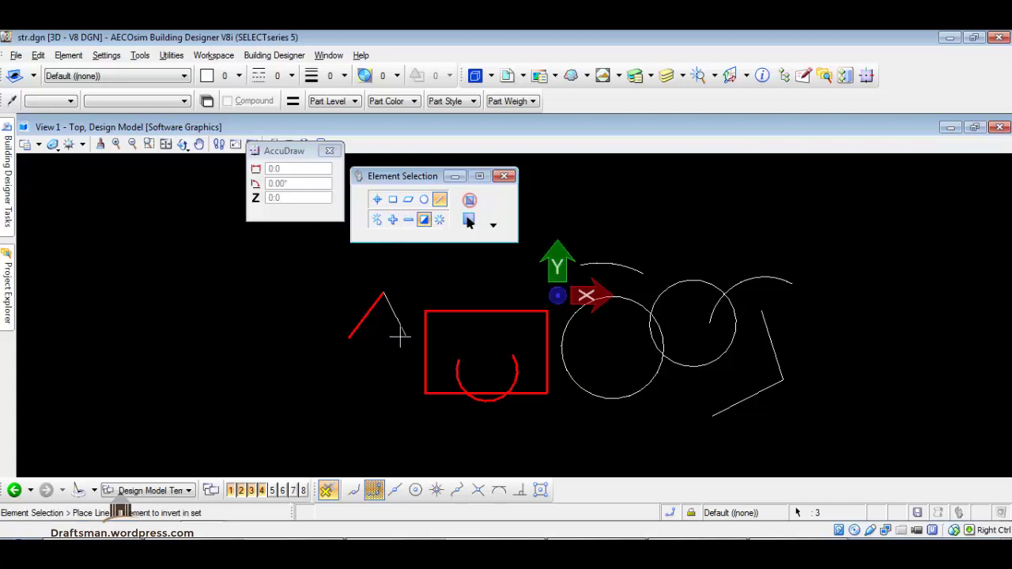
click(315, 365)
click(392, 200)
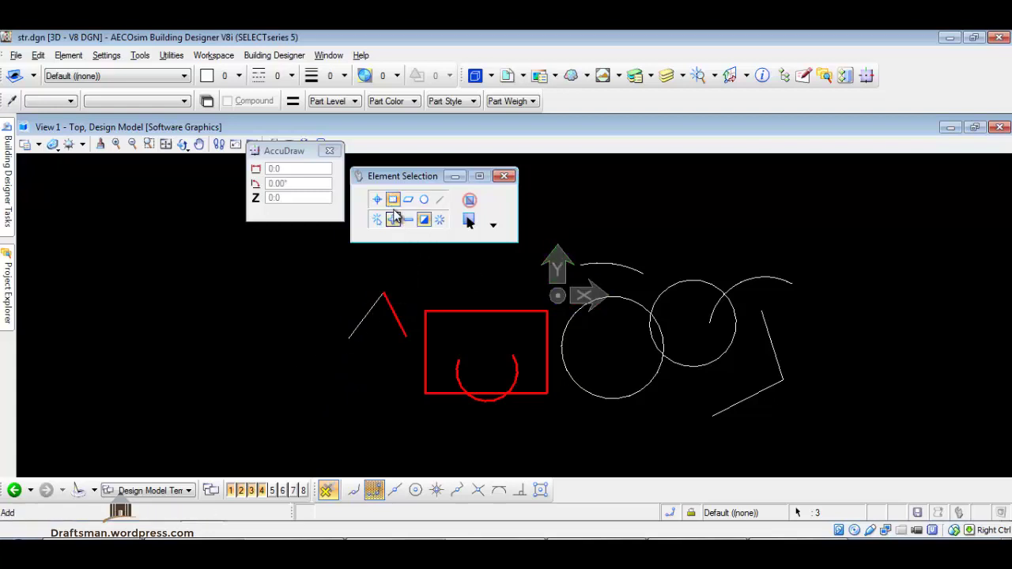
click(485, 338)
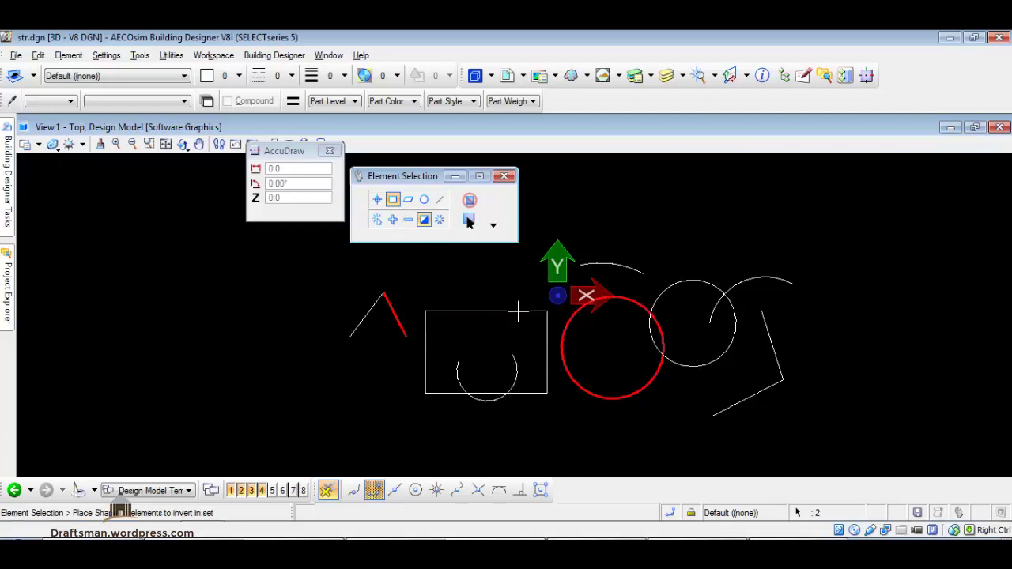
click(441, 220)
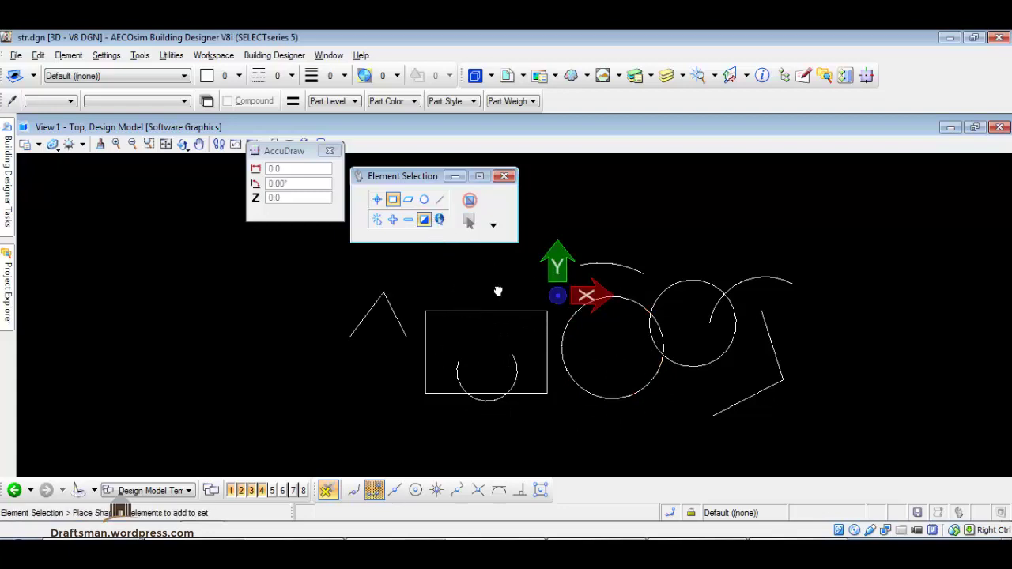
Show the extended filters and select all Arc and Line elements by type.
middle_drag(498, 291, 385, 285)
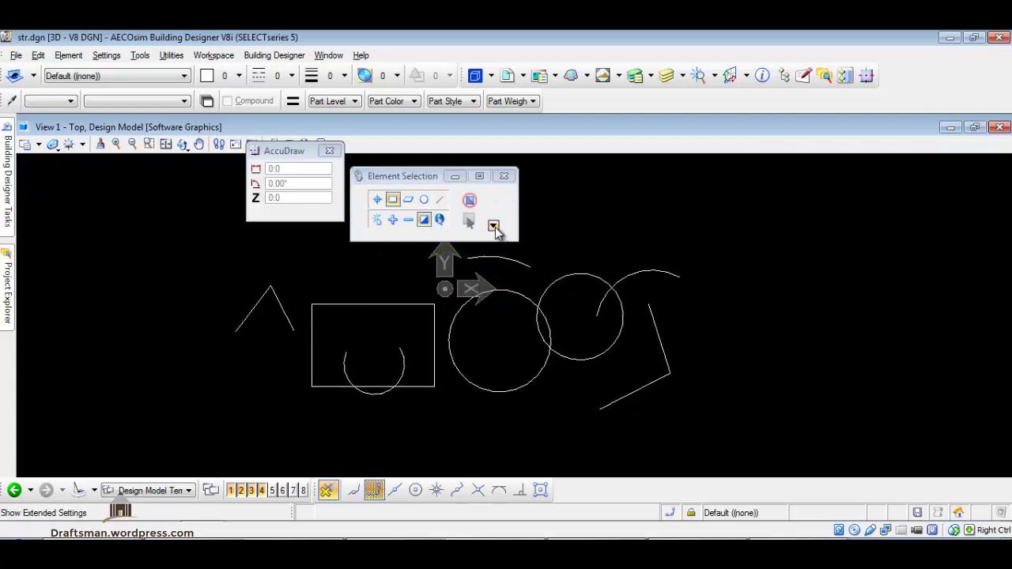
click(493, 226)
drag(424, 178, 769, 199)
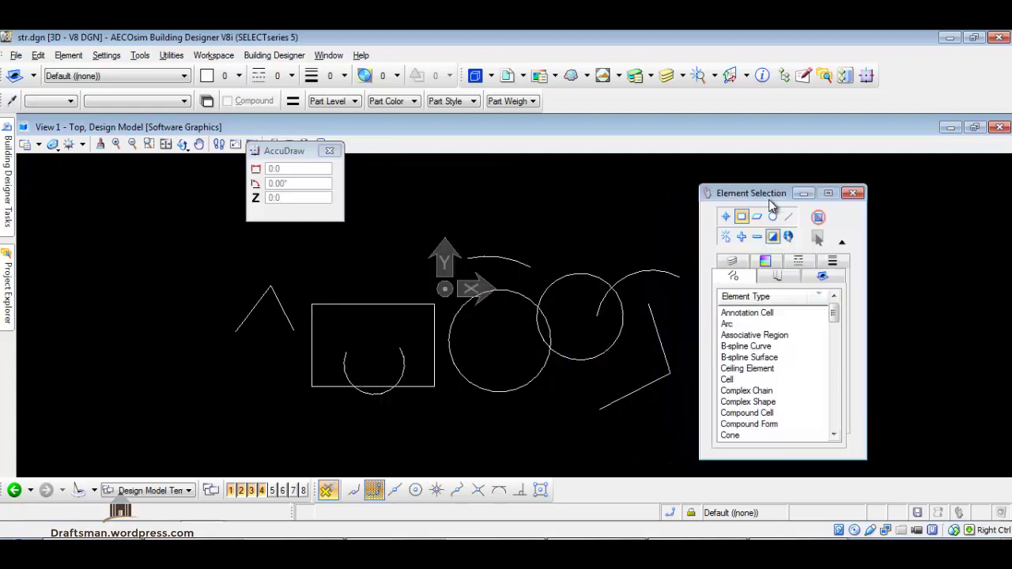
click(739, 324)
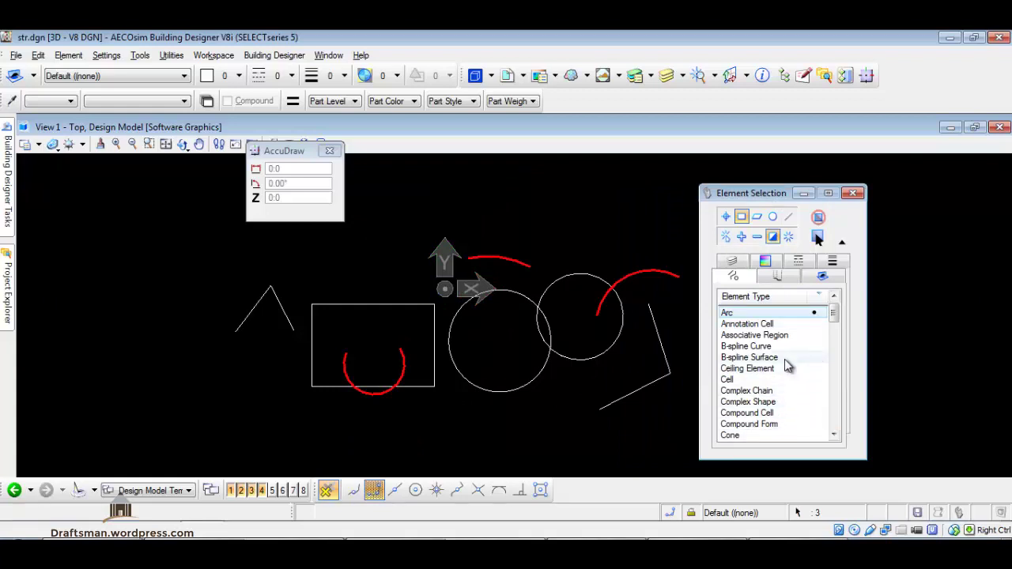
drag(838, 318, 836, 365)
click(748, 378)
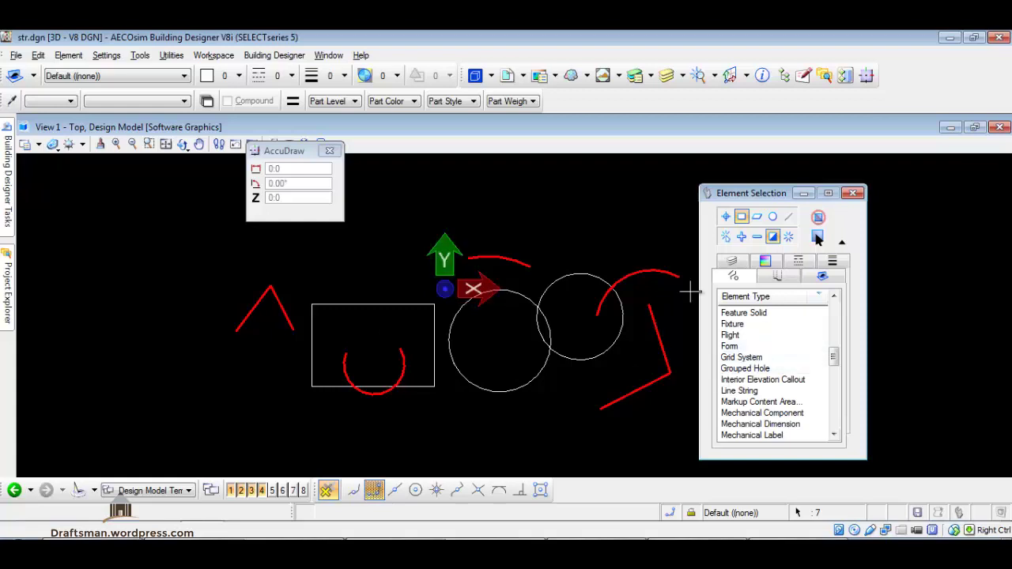
Switch to New selection mode and toggle the Arc type off and back on.
click(729, 237)
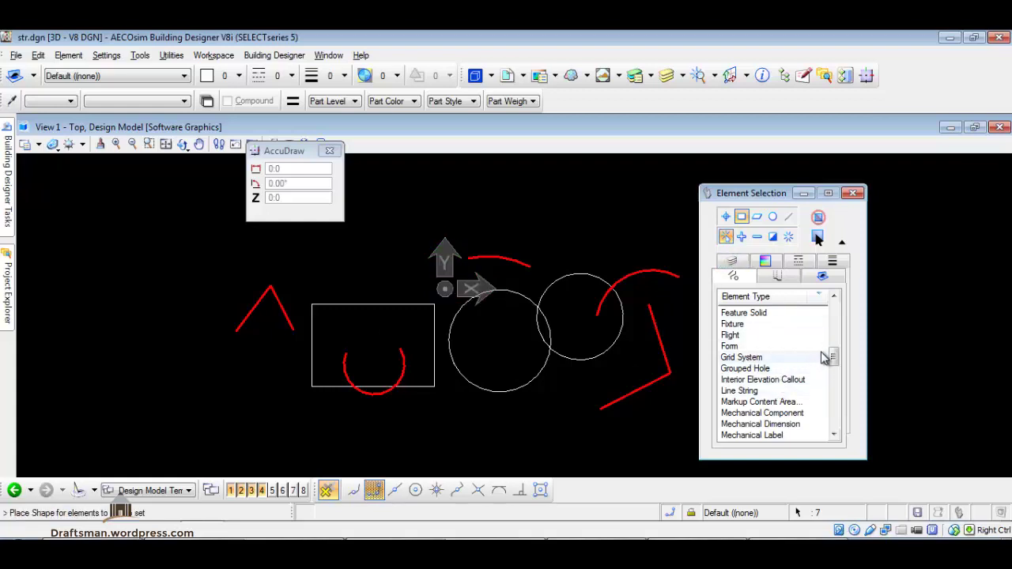
drag(834, 357, 845, 310)
click(782, 315)
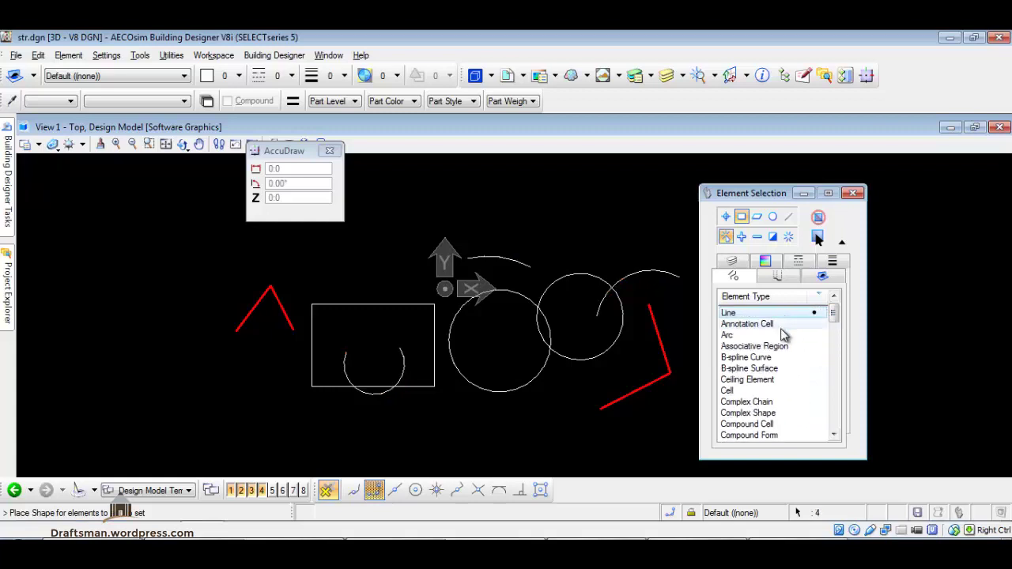
click(781, 335)
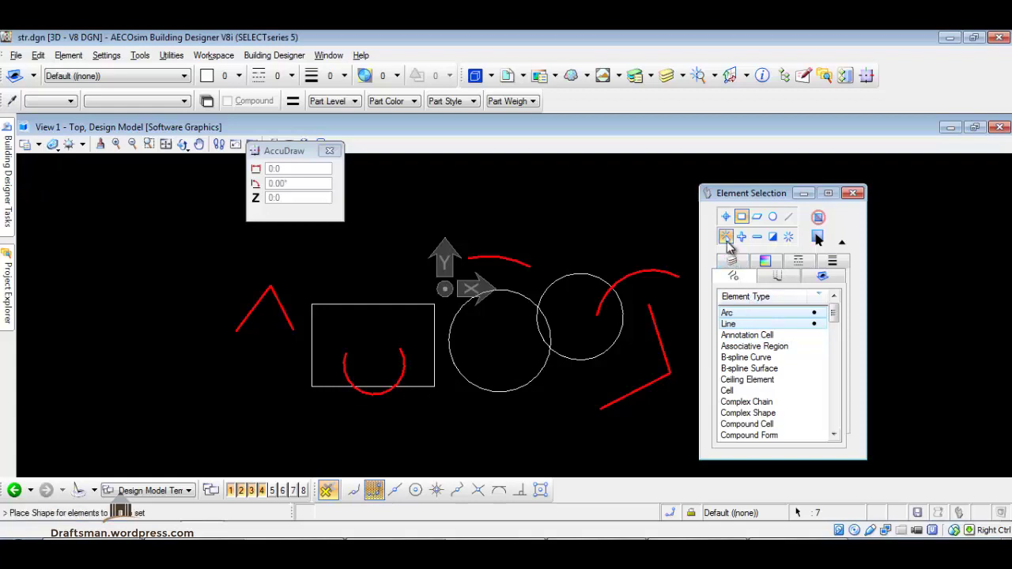
Deselect Line in the Element Type list so only the three arcs remain selected.
click(732, 314)
click(739, 314)
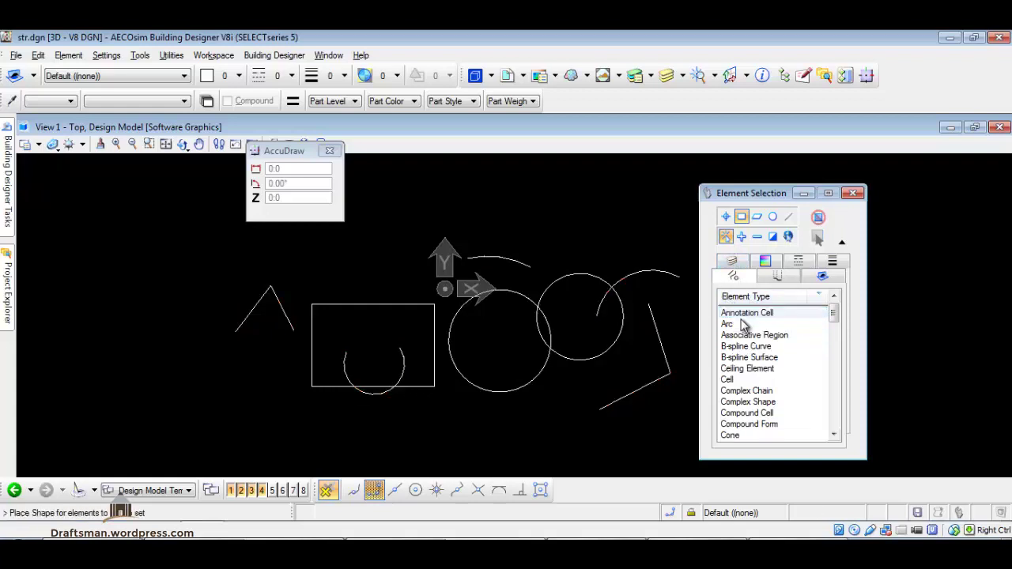
click(742, 324)
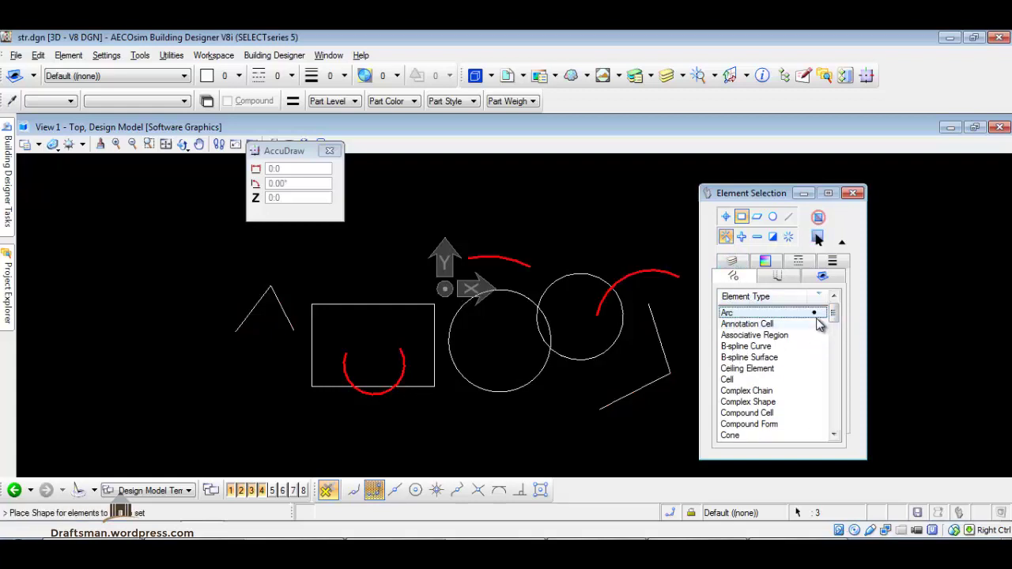
Browse the Element Class, Line Weight and Color filter lists.
click(773, 276)
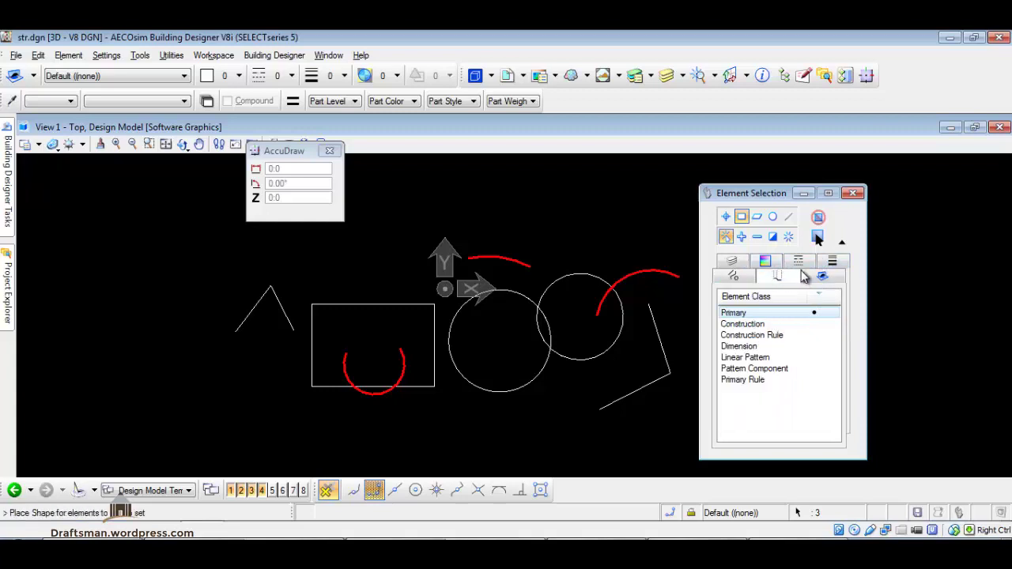
click(823, 267)
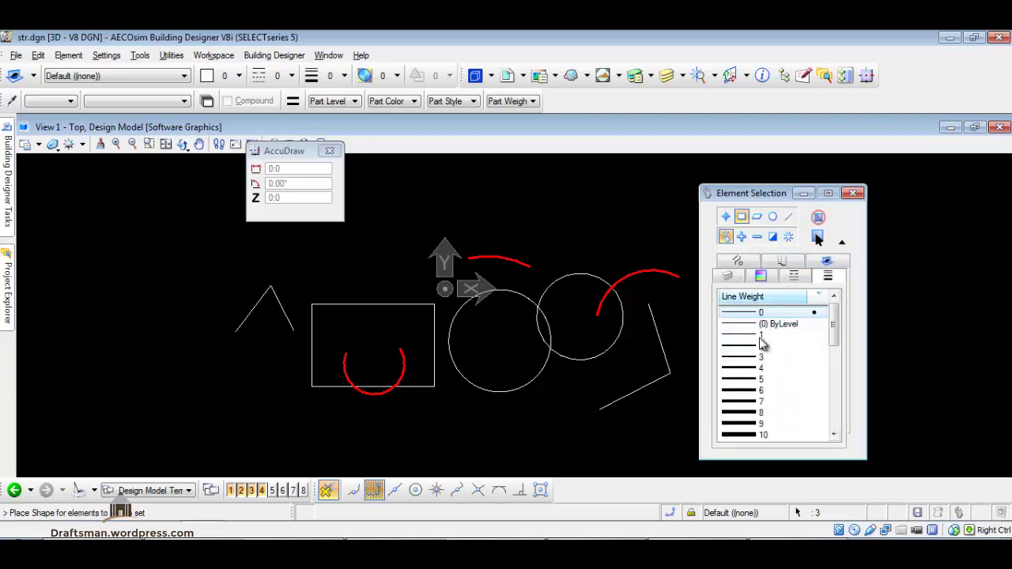
click(749, 264)
click(759, 262)
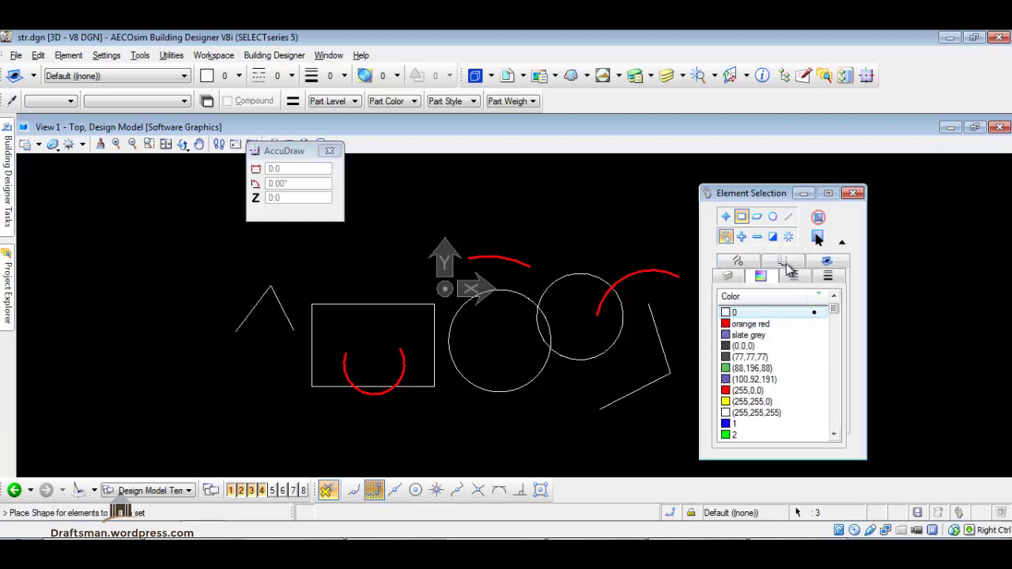